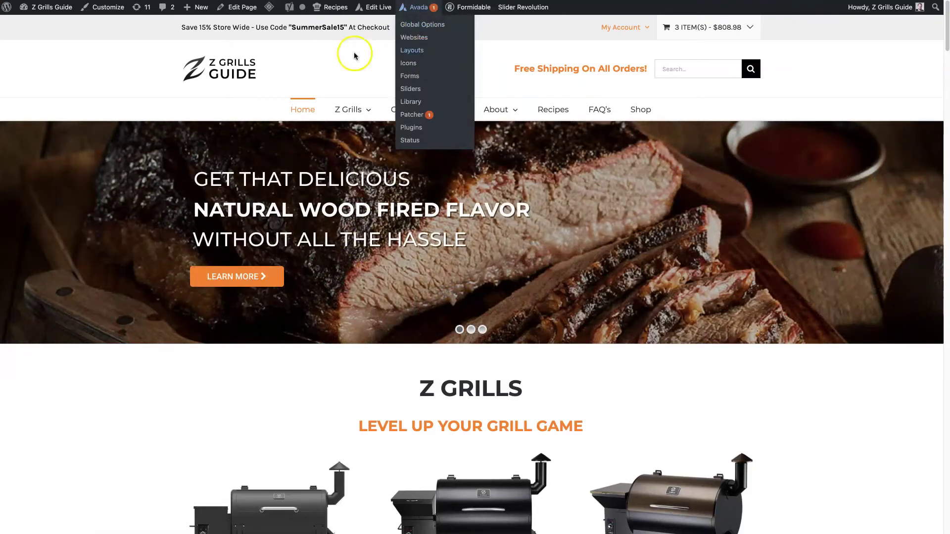
- Scroll through the Z Grills 7002B product page, then go to Avada > Websites
scroll(812, 322, "down", 5)
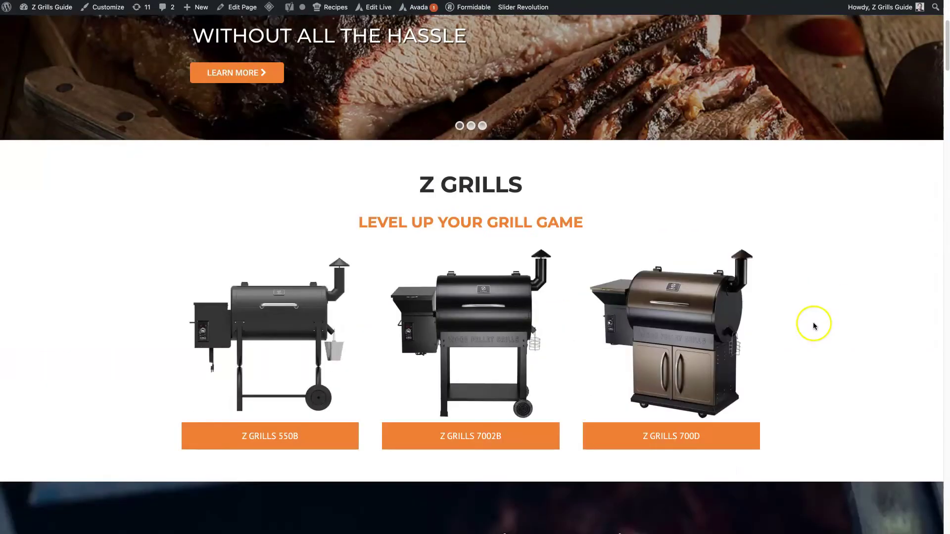
scroll(269, 341, "down", 5)
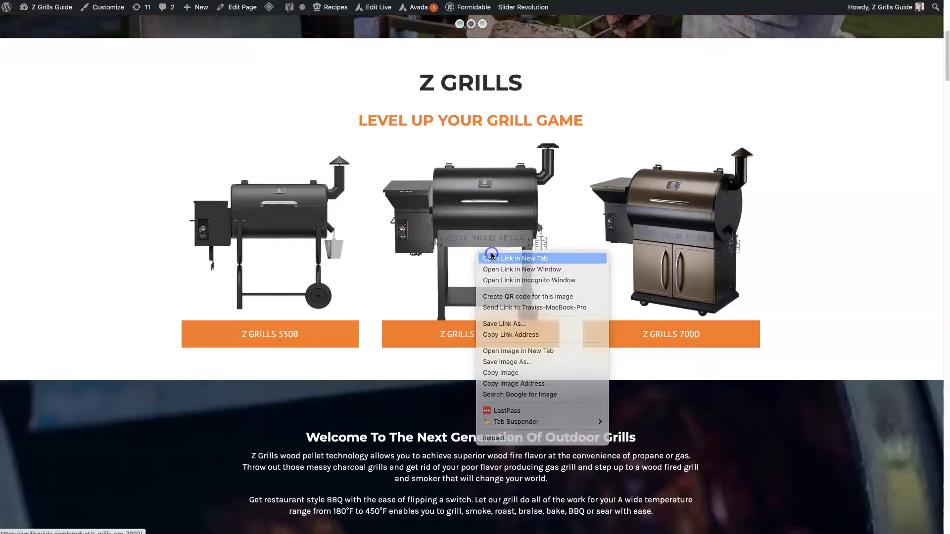
key("Escape")
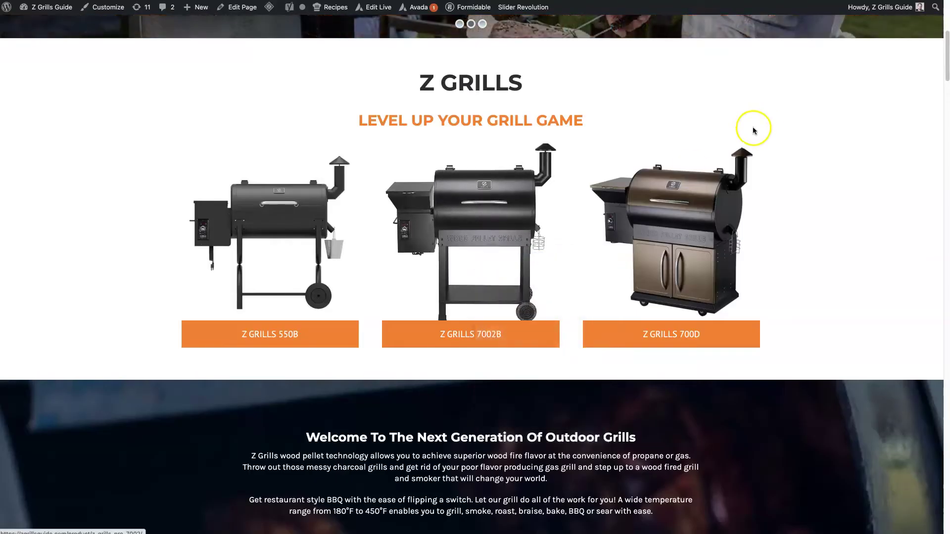
scroll(863, 254, "down", 8)
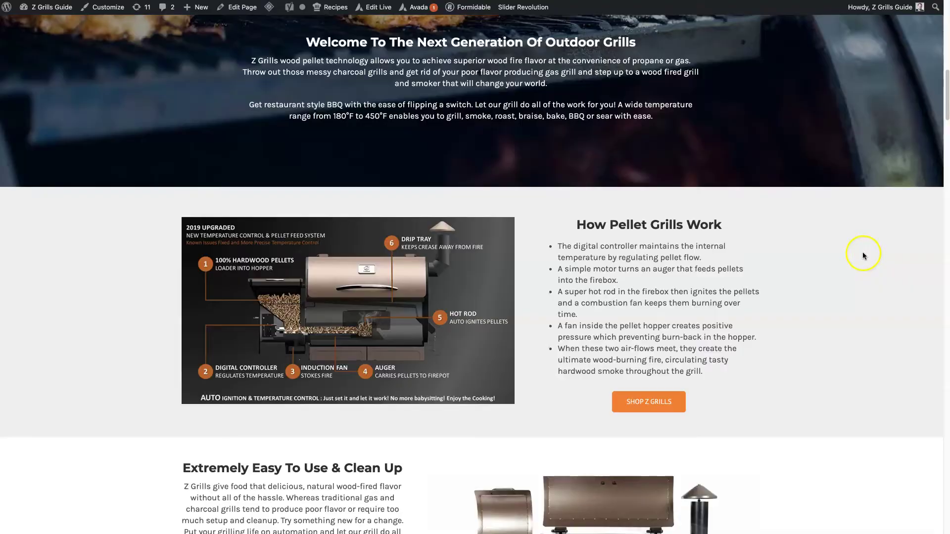
scroll(863, 254, "up", 7)
scroll(781, 204, "up", 5)
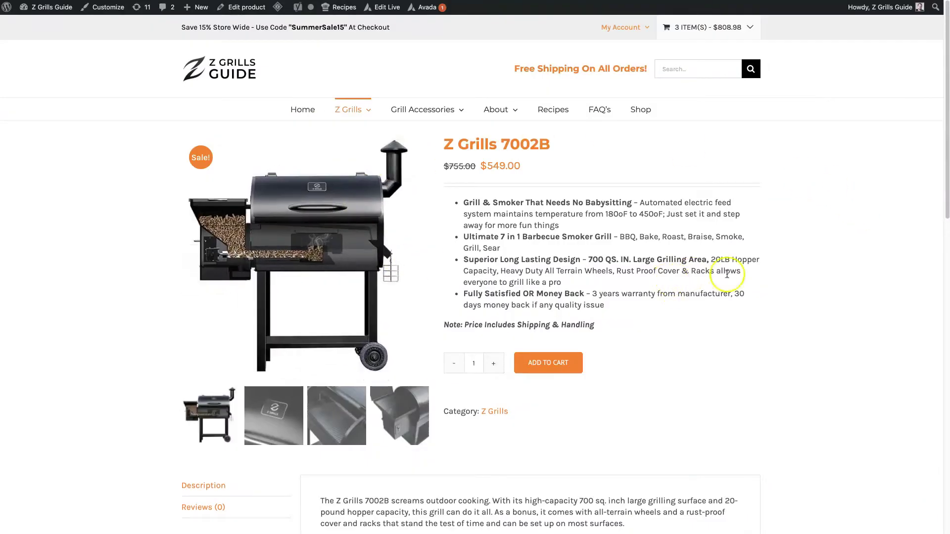
scroll(780, 301, "down", 5)
scroll(780, 300, "down", 5)
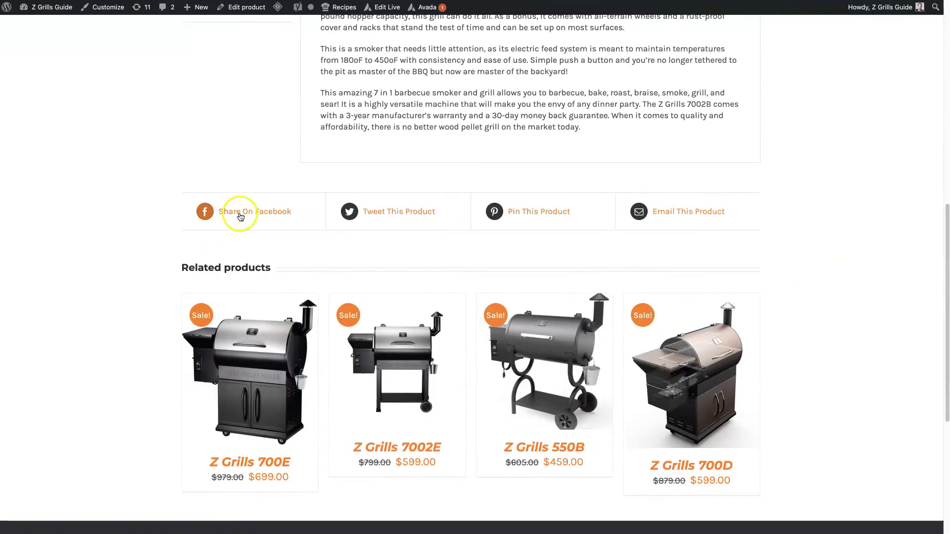
scroll(802, 318, "down", 1)
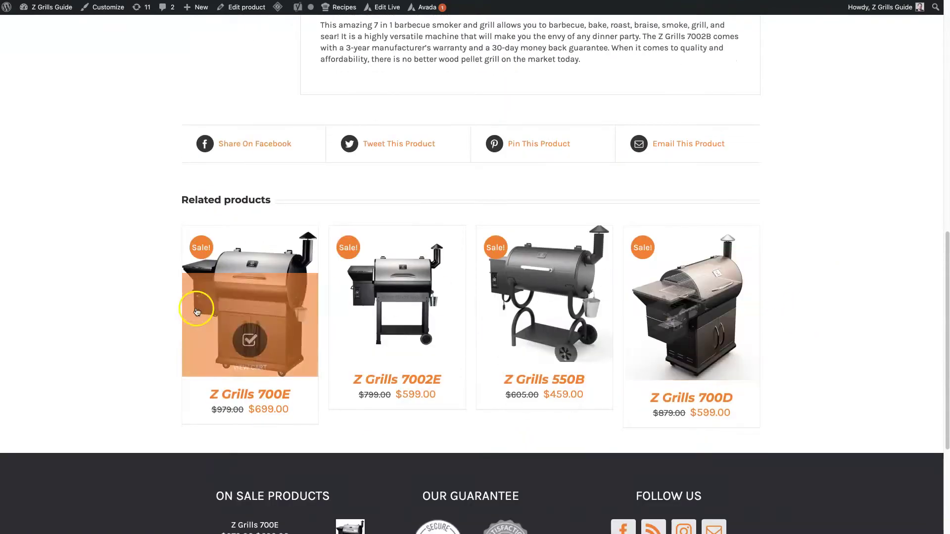
scroll(845, 305, "up", 11)
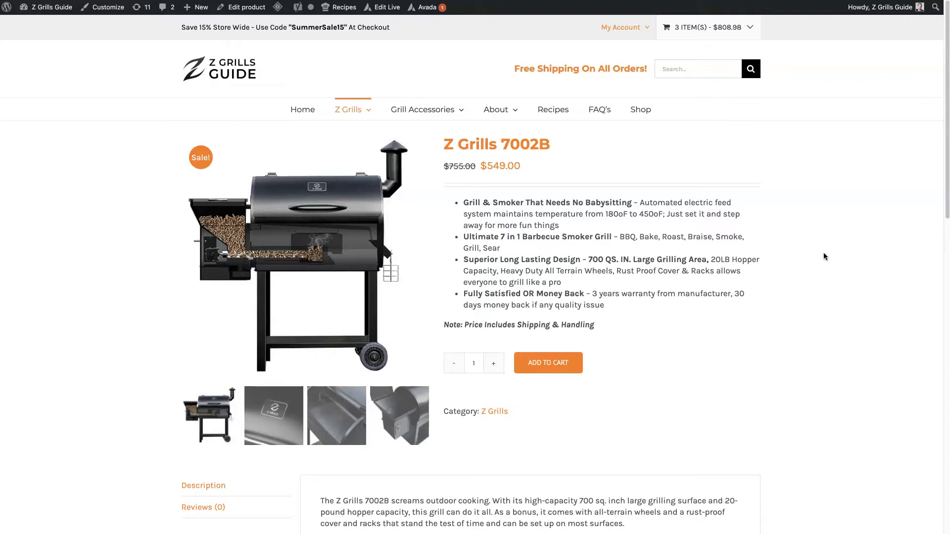
left_click(823, 139)
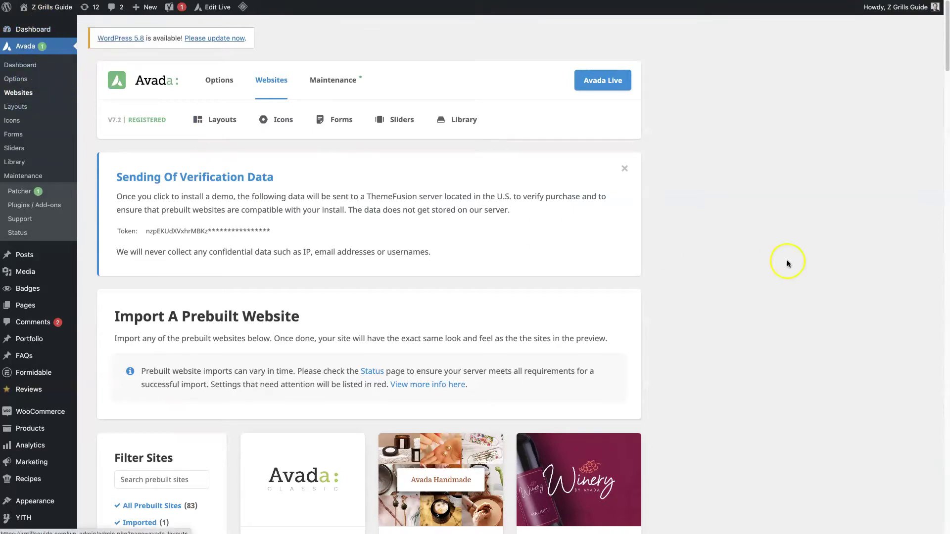
- Filter the prebuilt sites to the Shop category (20) and scroll down to Classic Shop
scroll(746, 236, "down", 6)
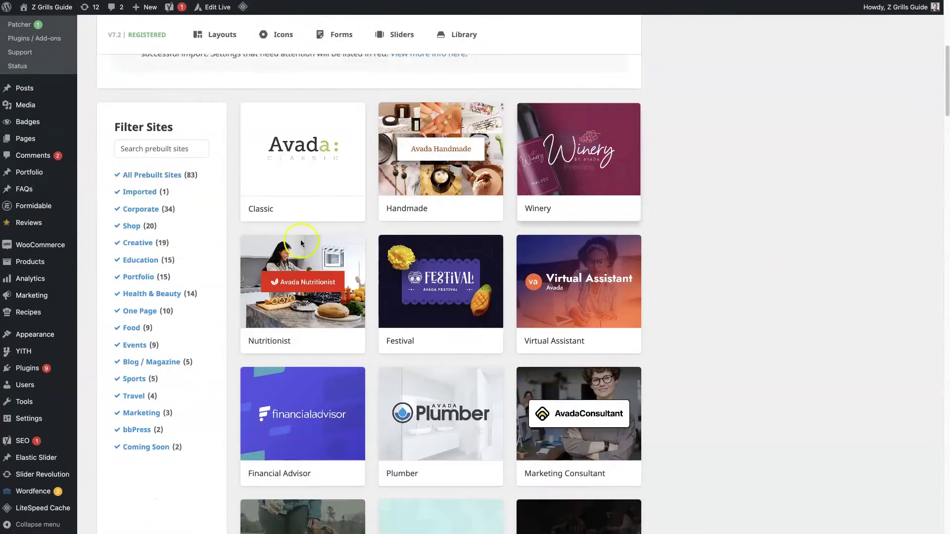
scroll(729, 361, "down", 4)
scroll(729, 360, "down", 5)
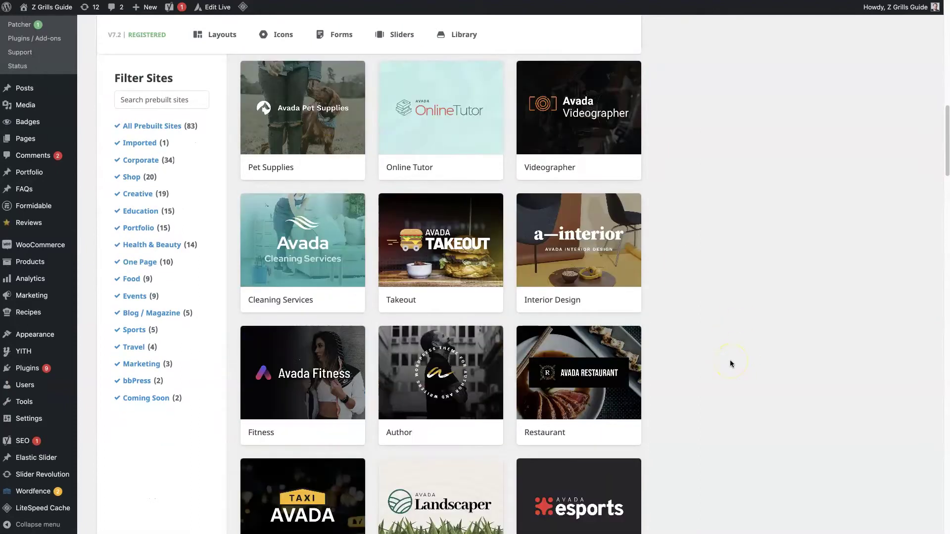
scroll(729, 360, "up", 6)
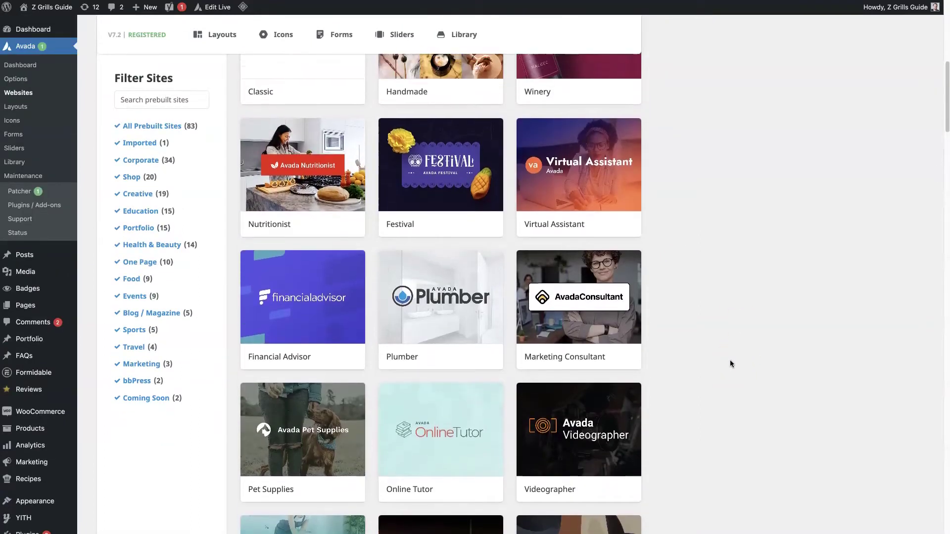
left_click(335, 330)
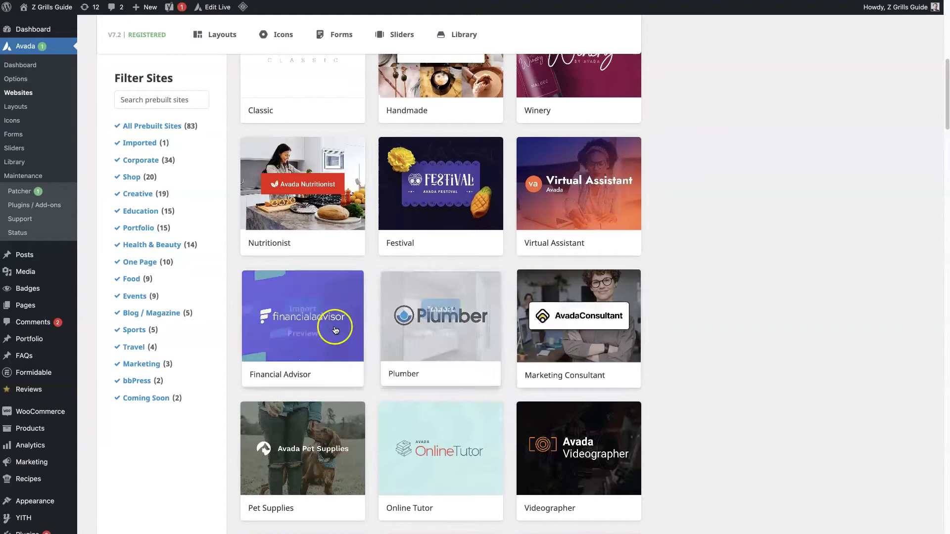
left_click(130, 178)
scroll(652, 310, "up", 4)
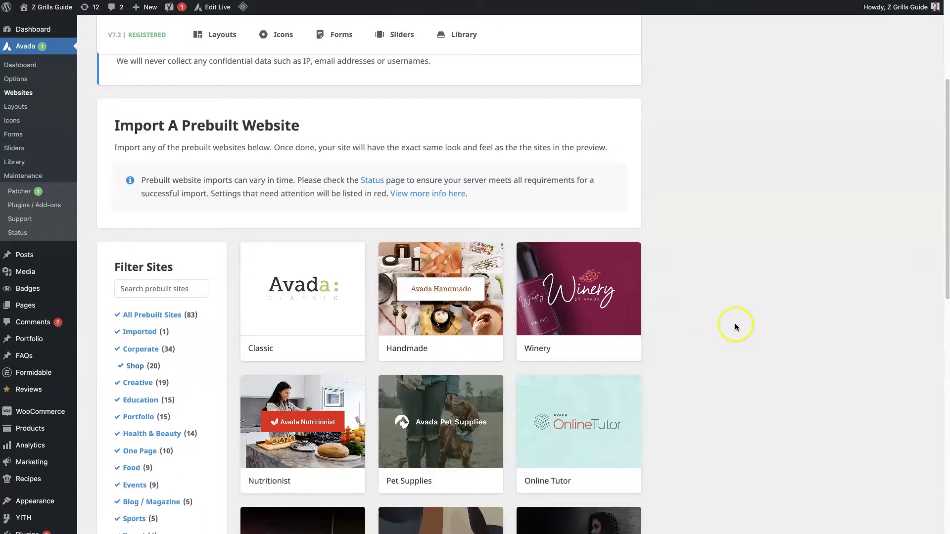
scroll(727, 324, "down", 2)
scroll(720, 321, "down", 3)
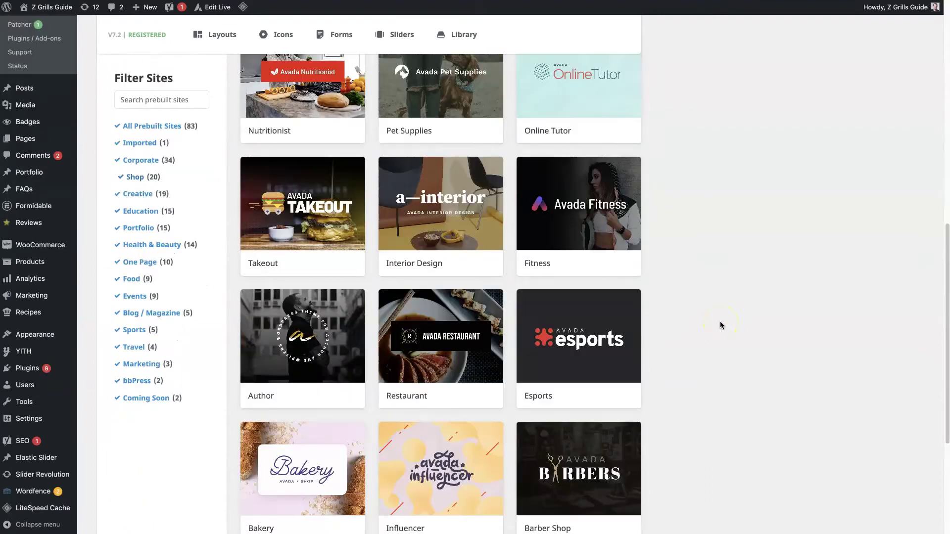
scroll(720, 324, "down", 5)
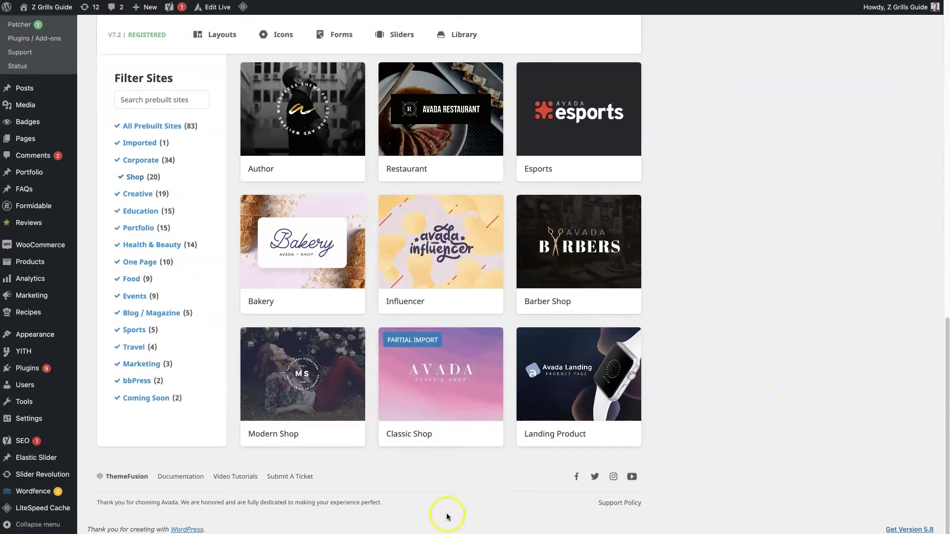
right_click(445, 396)
left_click(475, 394)
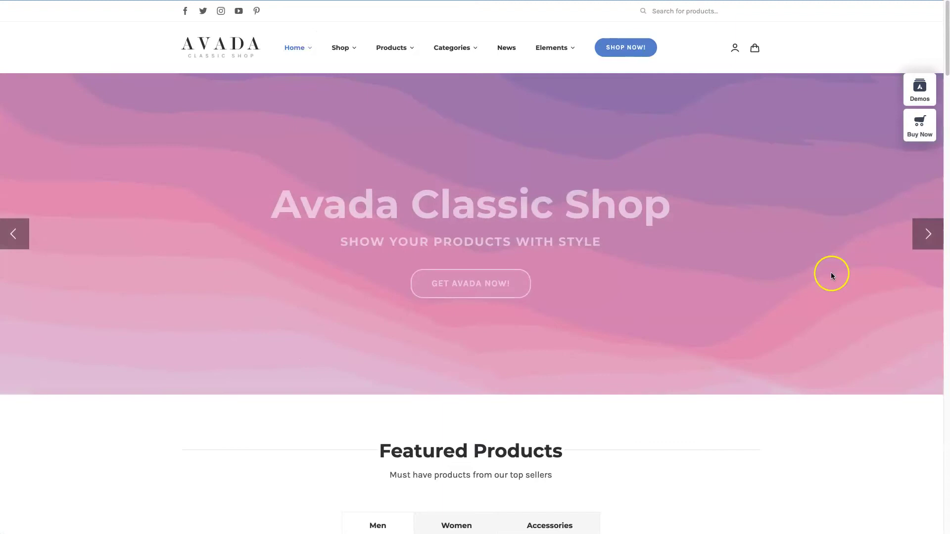
scroll(830, 272, "down", 10)
scroll(831, 275, "up", 15)
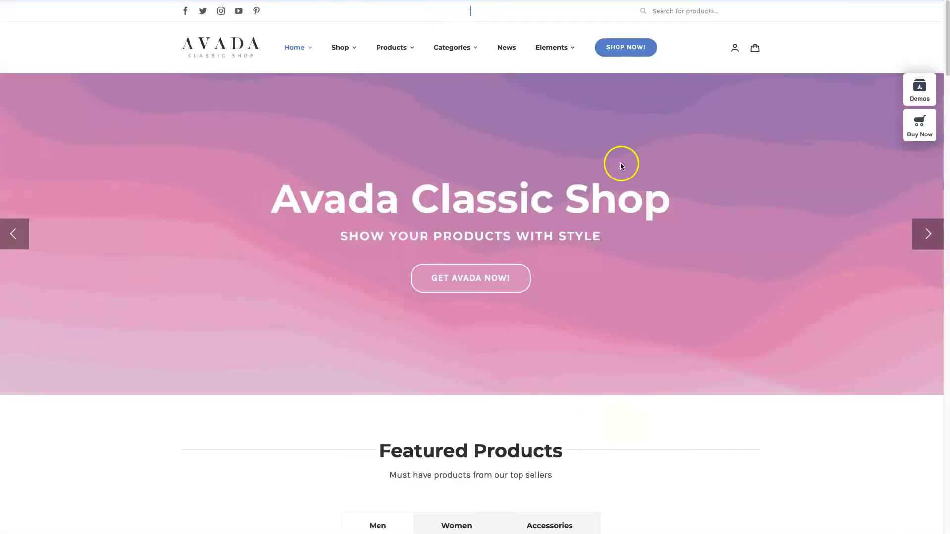
scroll(621, 163, "down", 5)
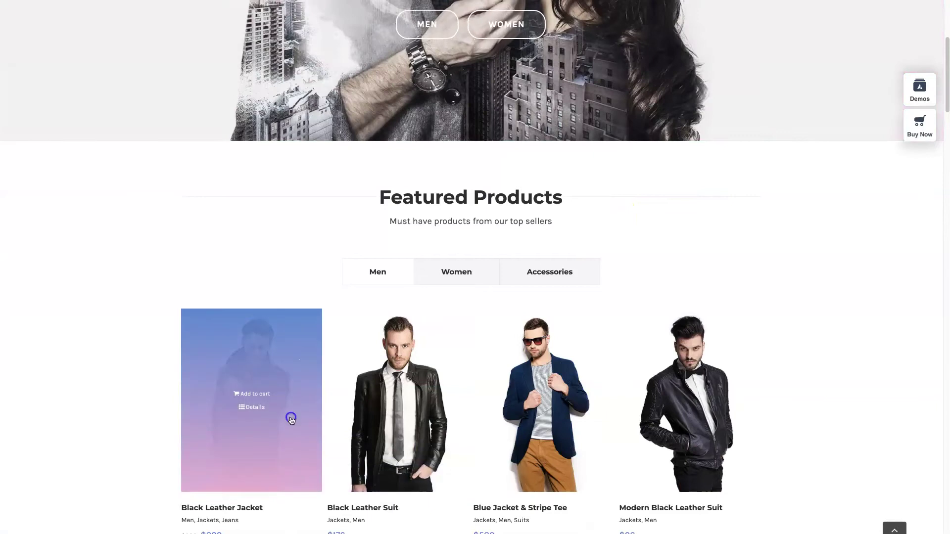
left_click(291, 420)
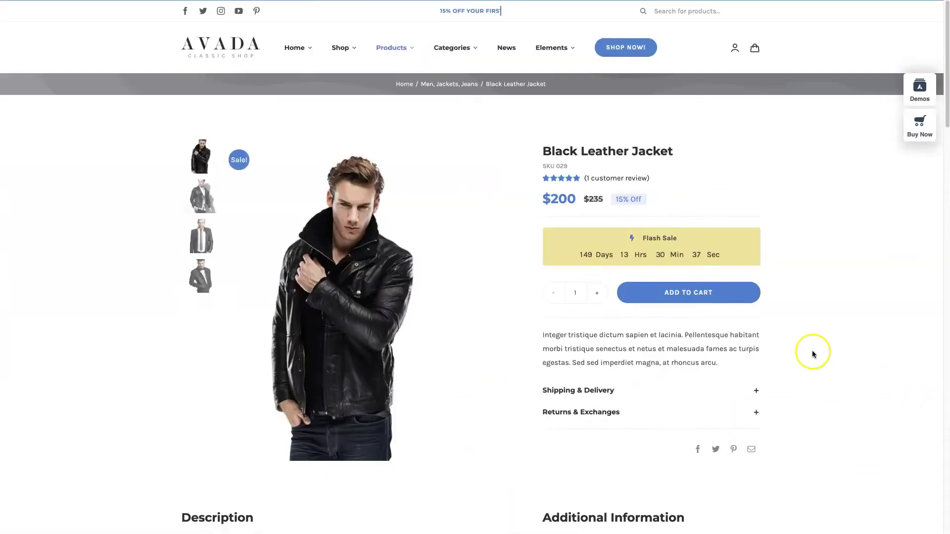
scroll(811, 350, "down", 10)
scroll(812, 350, "down", 13)
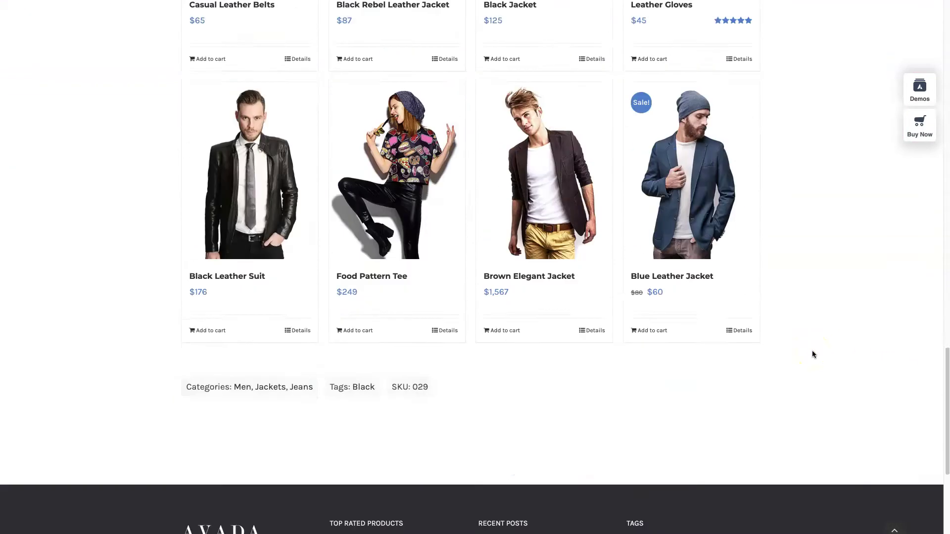
scroll(811, 350, "up", 15)
scroll(811, 350, "up", 8)
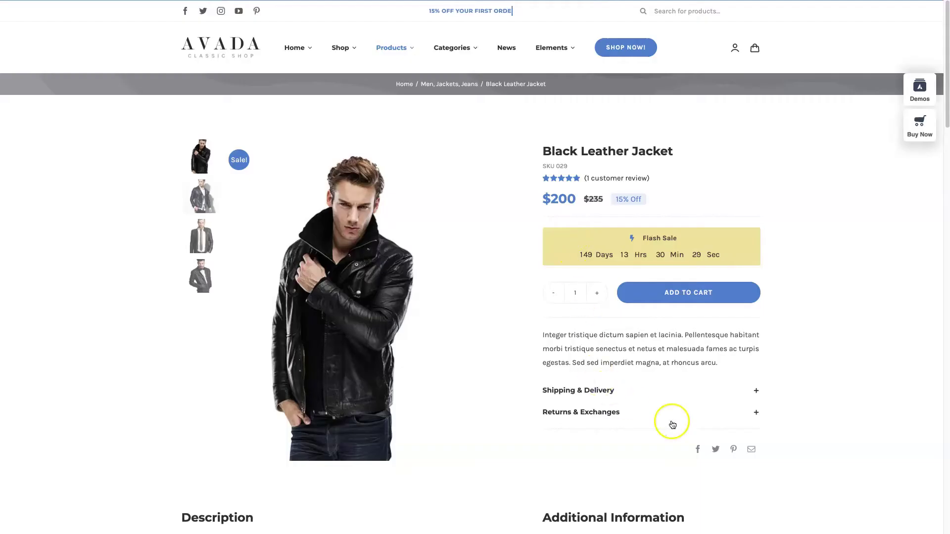
scroll(815, 354, "down", 9)
scroll(815, 354, "up", 9)
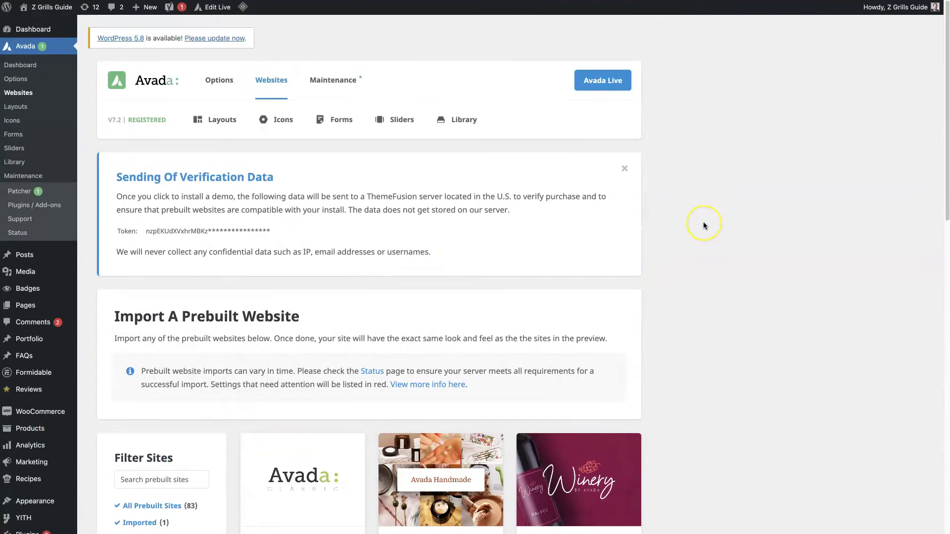
scroll(702, 222, "down", 10)
scroll(791, 315, "down", 5)
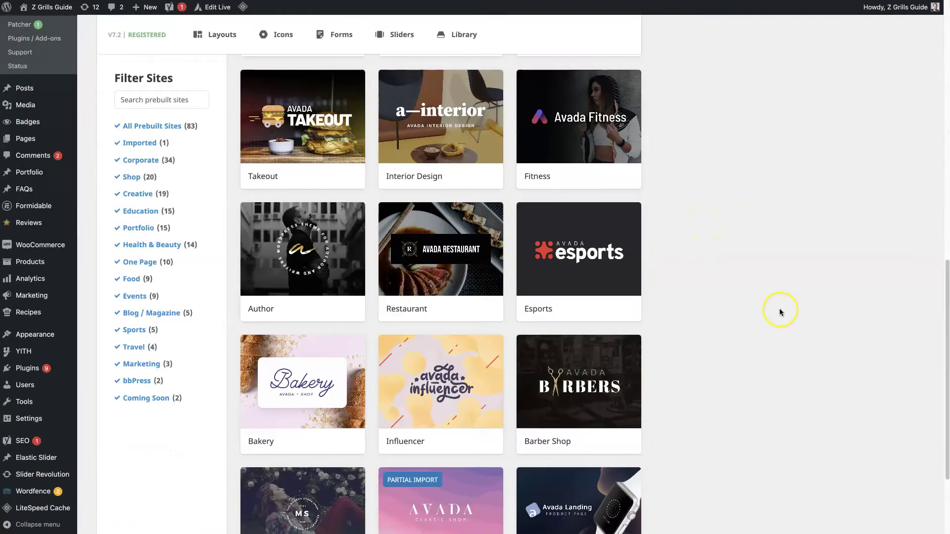
scroll(780, 313, "up", 10)
scroll(779, 307, "up", 3)
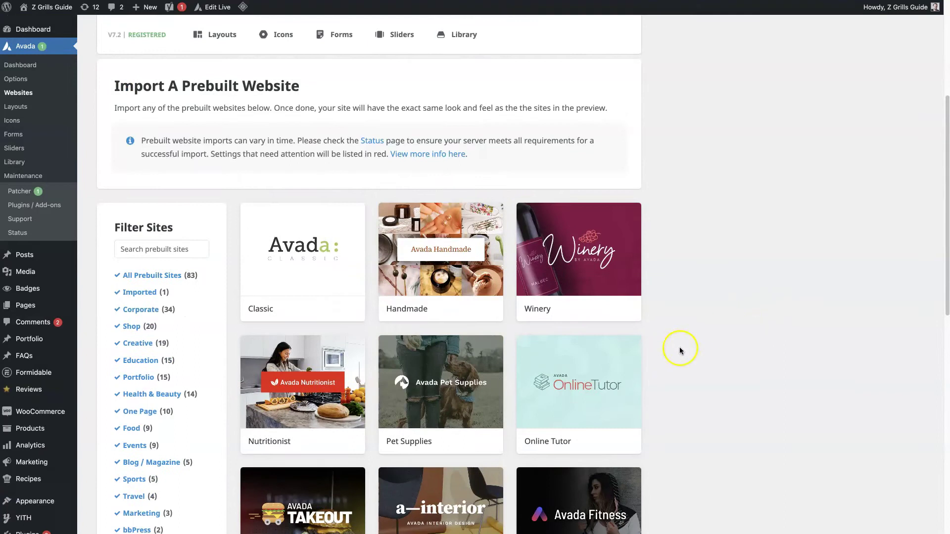
scroll(797, 327, "down", 1)
right_click(427, 258)
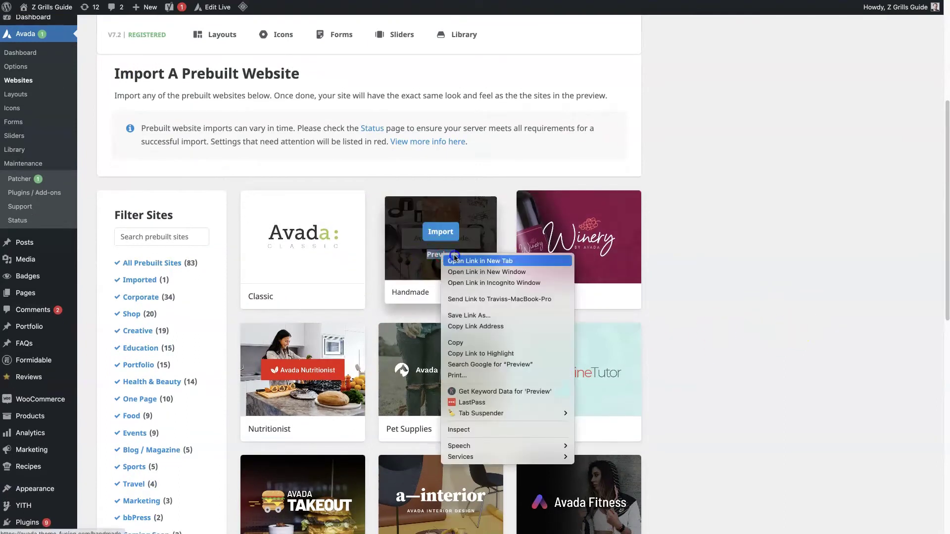
left_click(448, 258)
key("ctrl+Tab")
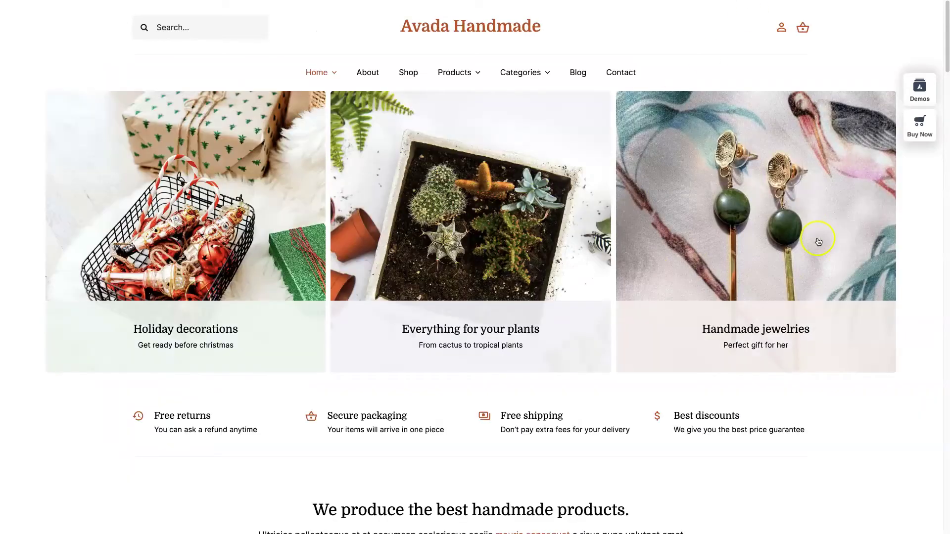
scroll(773, 405, "down", 8)
scroll(774, 403, "up", 8)
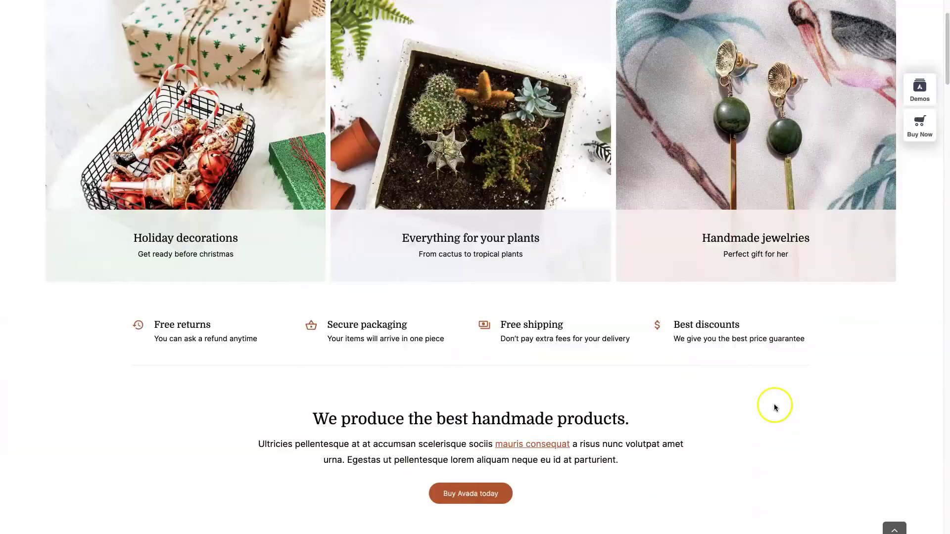
key("ctrl+shift+Tab")
mouse_move(458, 250)
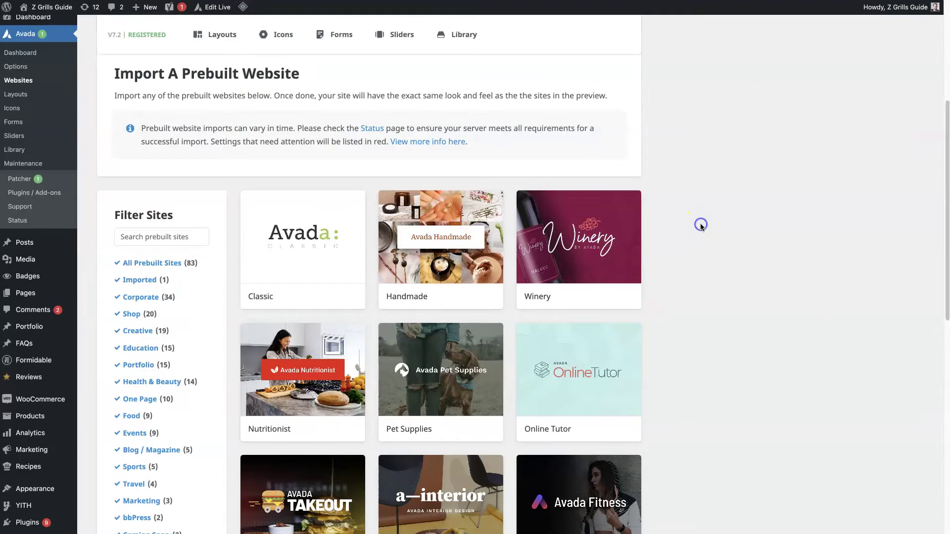
- Compare the demo's Black Leather Jacket page with the Z Grills 7002B product page, then return to Avada > Websites
key("ctrl+Tab")
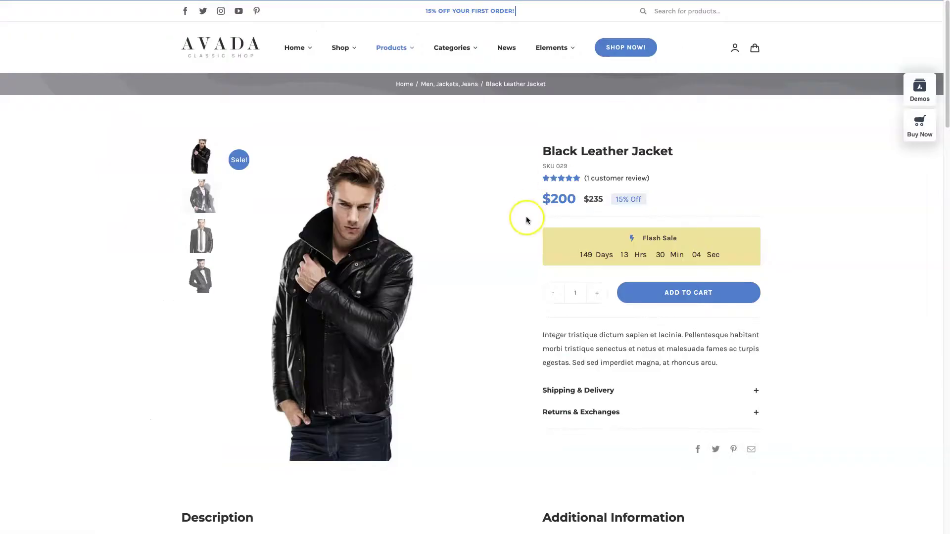
key("ctrl+Tab")
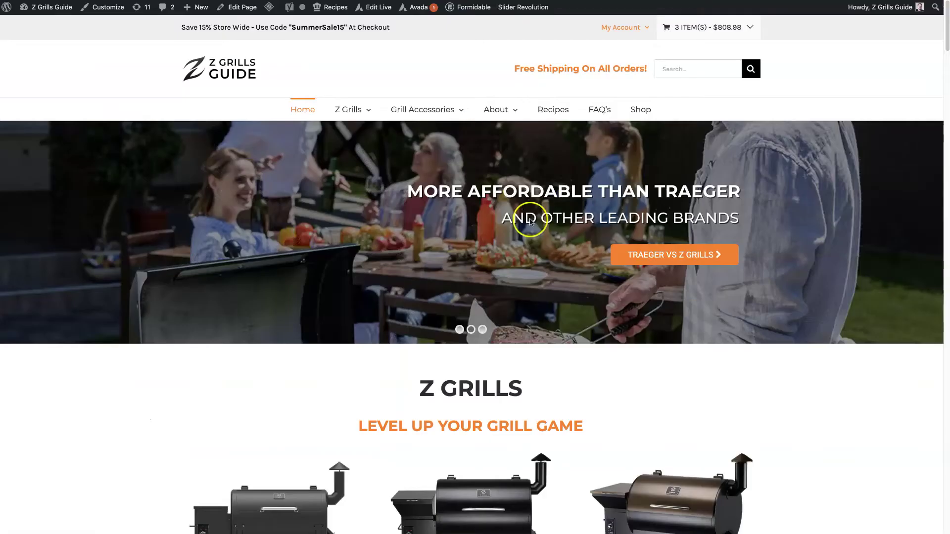
scroll(729, 275, "down", 10)
key("ctrl+Tab")
key("ctrl+Tab")
scroll(808, 272, "down", 1)
scroll(807, 272, "down", 15)
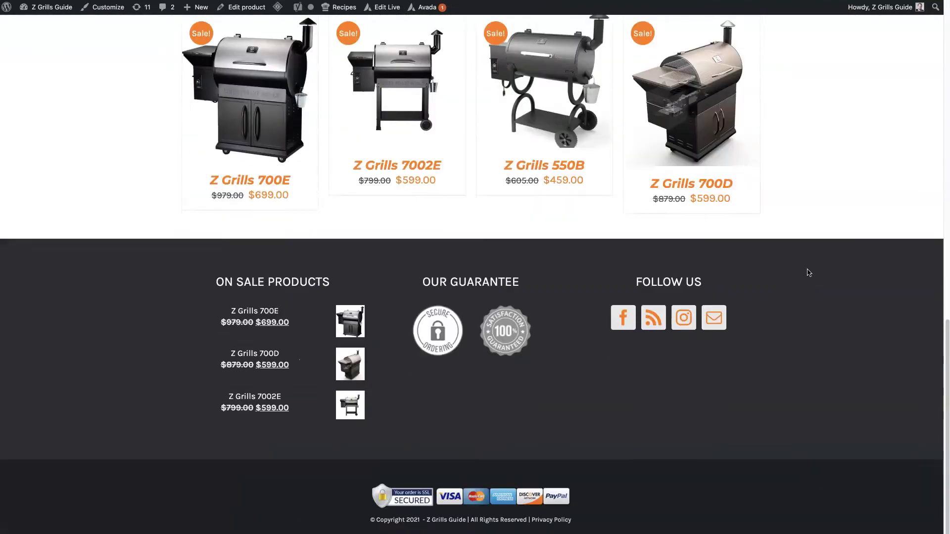
scroll(808, 272, "up", 17)
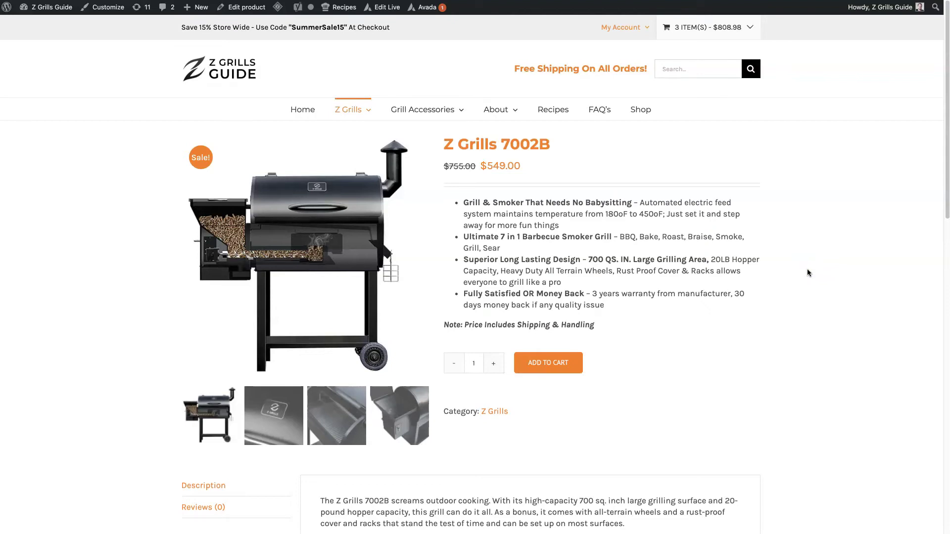
left_click(811, 152)
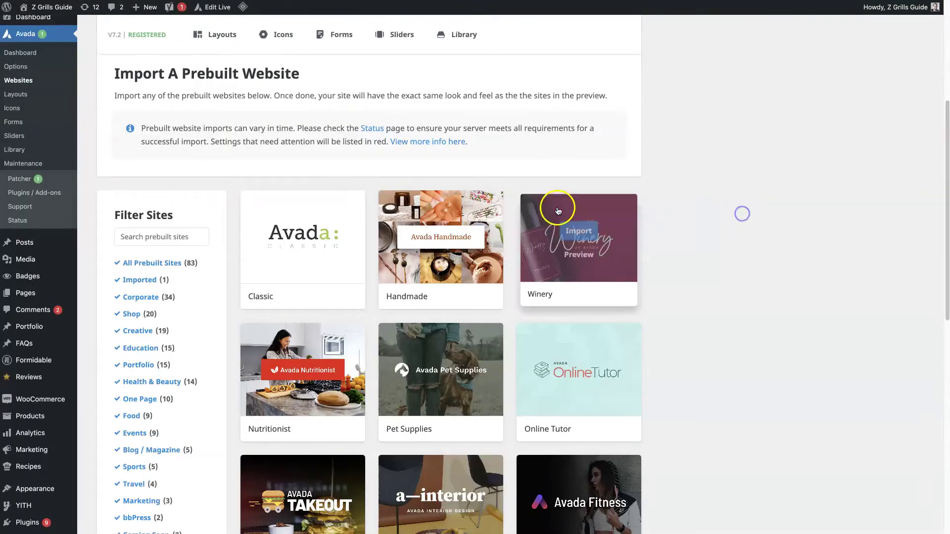
- Create a new layout named 'Product Page Content' in the Layout Builder
scroll(486, 267, "up", 5)
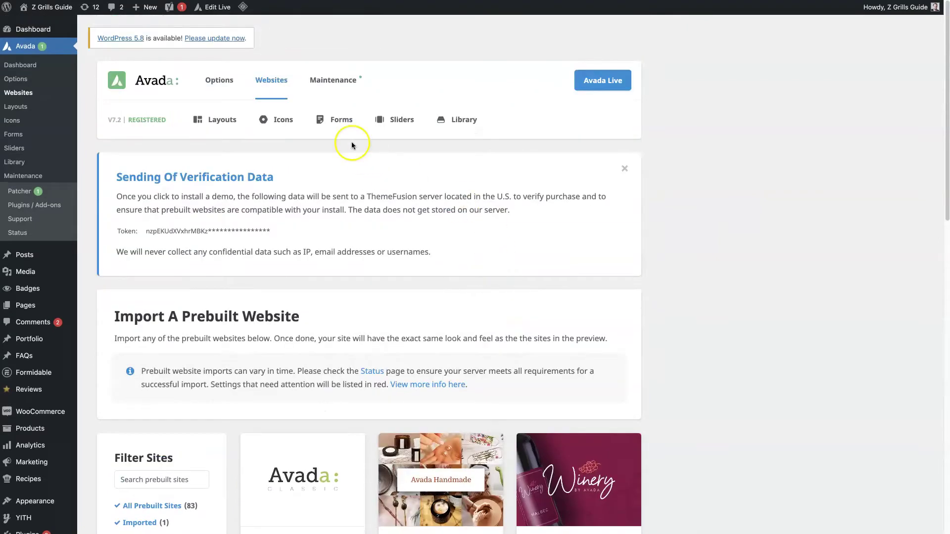
mouse_move(213, 121)
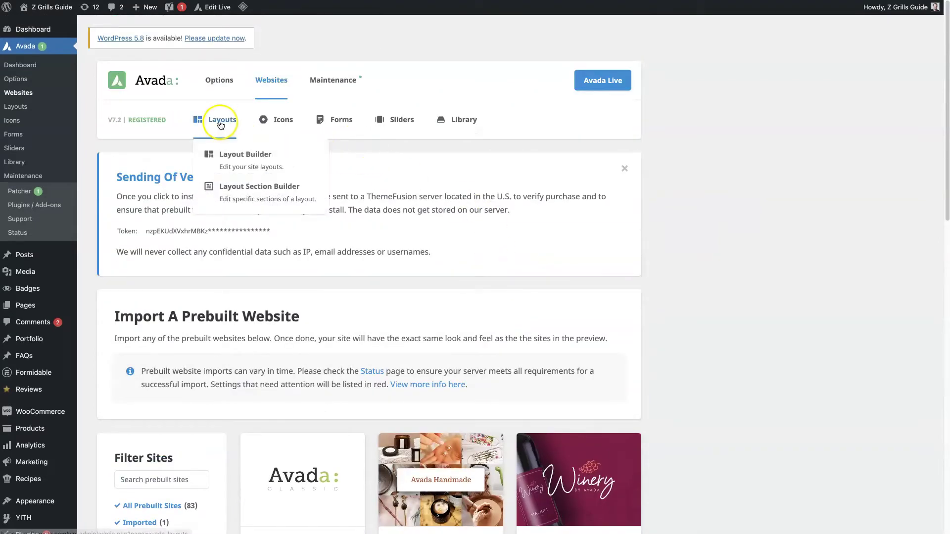
left_click(230, 160)
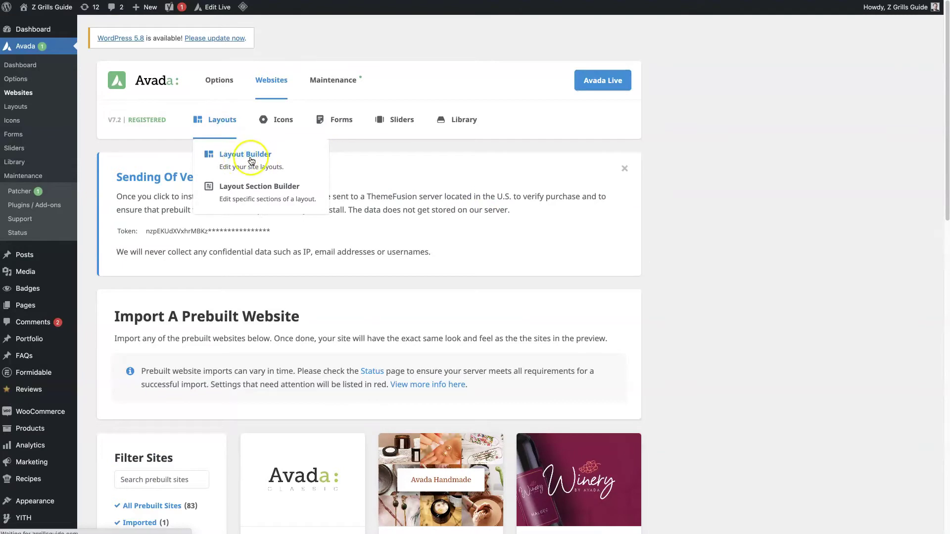
scroll(689, 294, "down", 5)
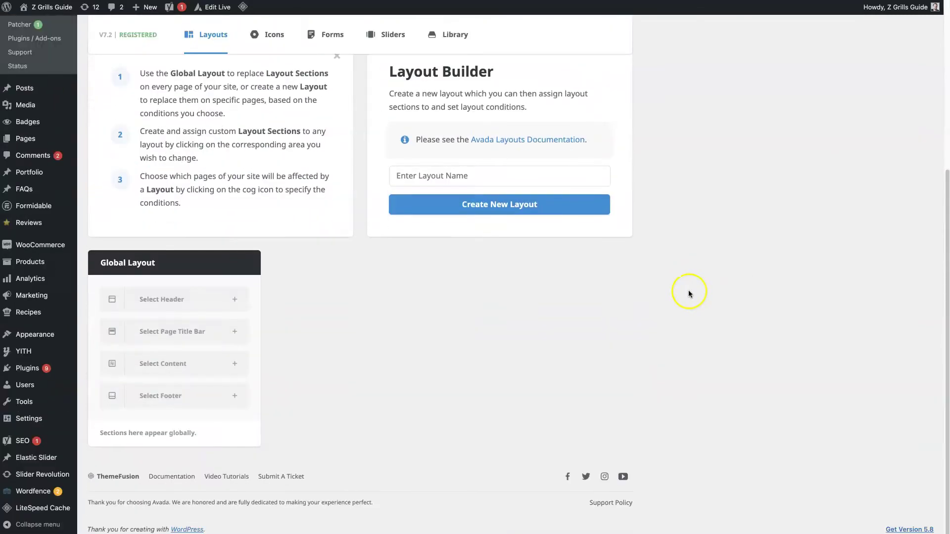
left_click(433, 177)
left_click(435, 175)
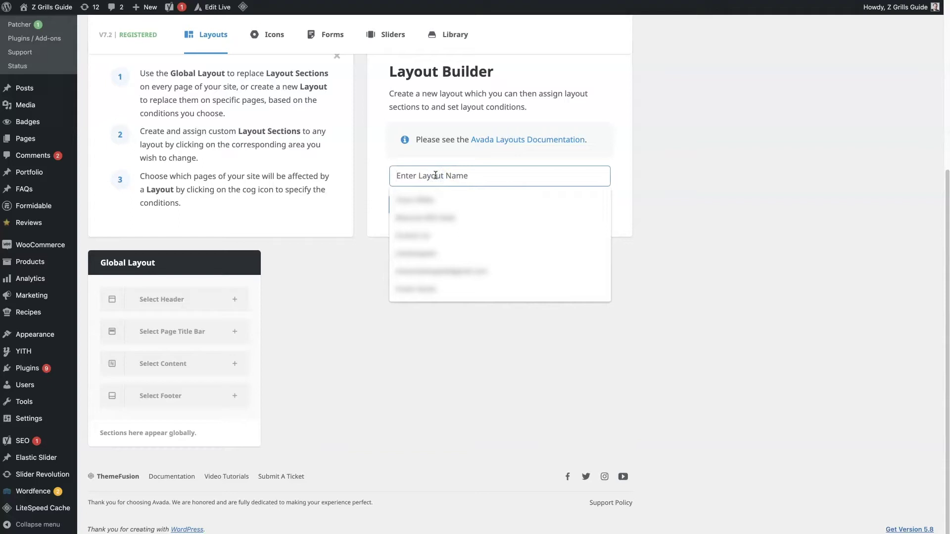
type("Product")
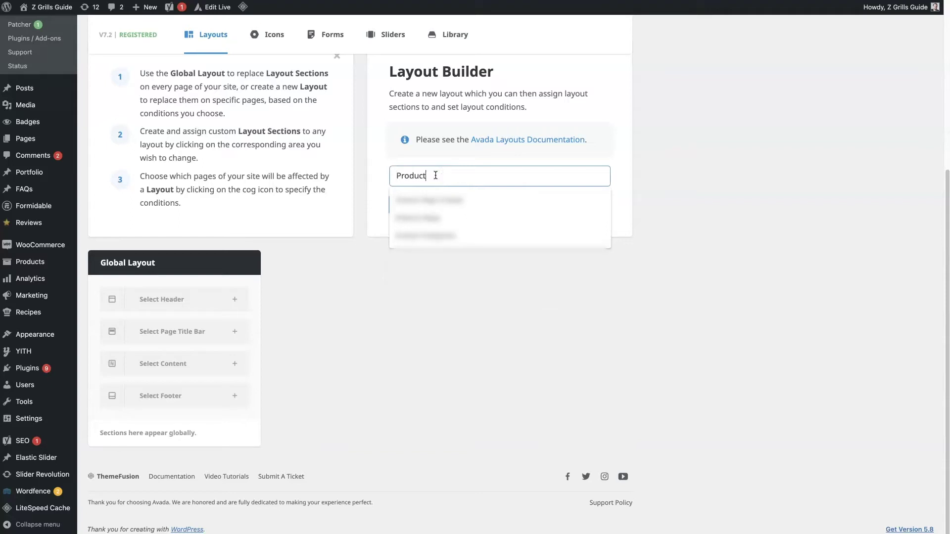
type(" Page Content")
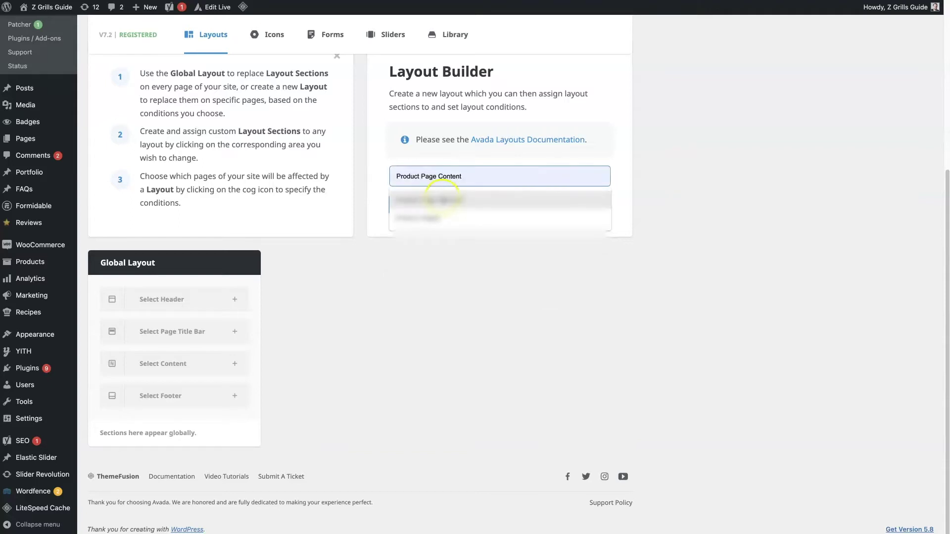
left_click(439, 199)
left_click(480, 209)
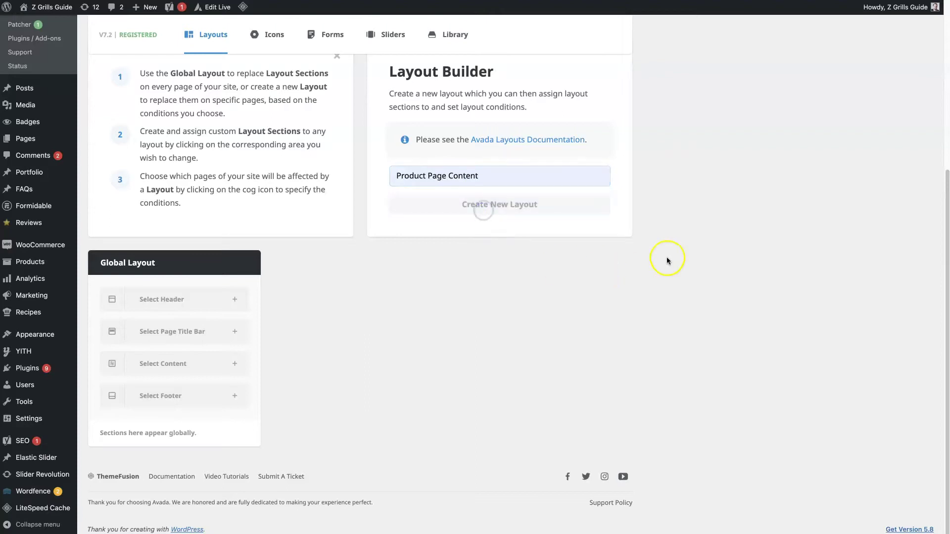
- Add a content section named 'Product Page Content' to that layout
scroll(669, 269, "down", 5)
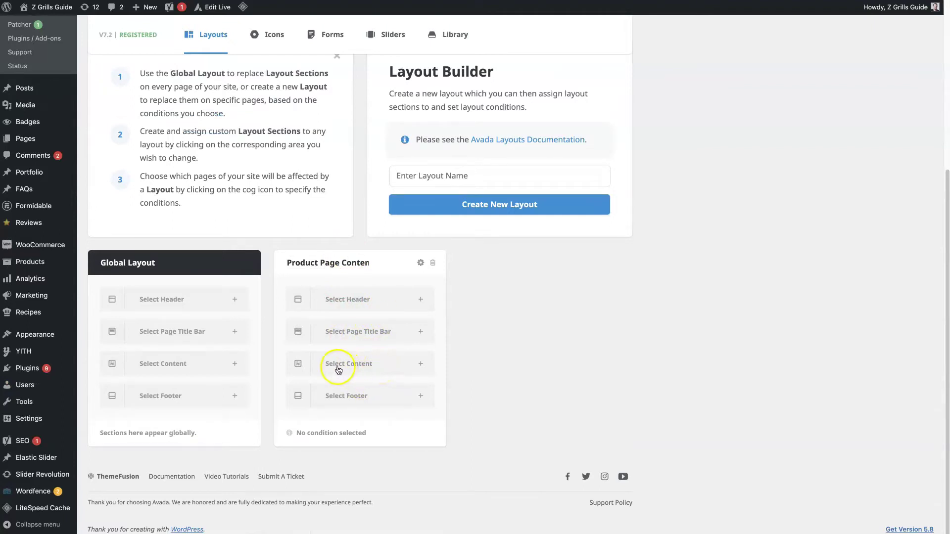
left_click(364, 368)
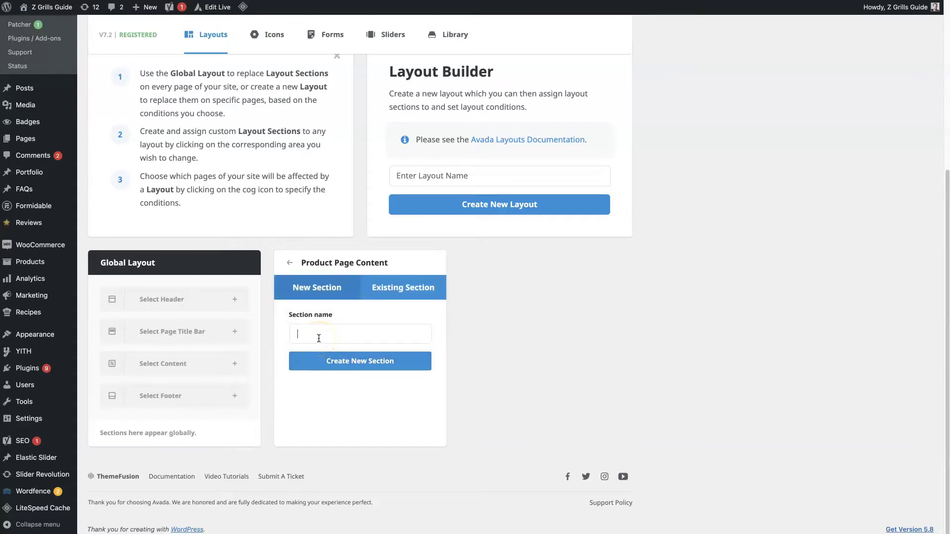
type("Produ")
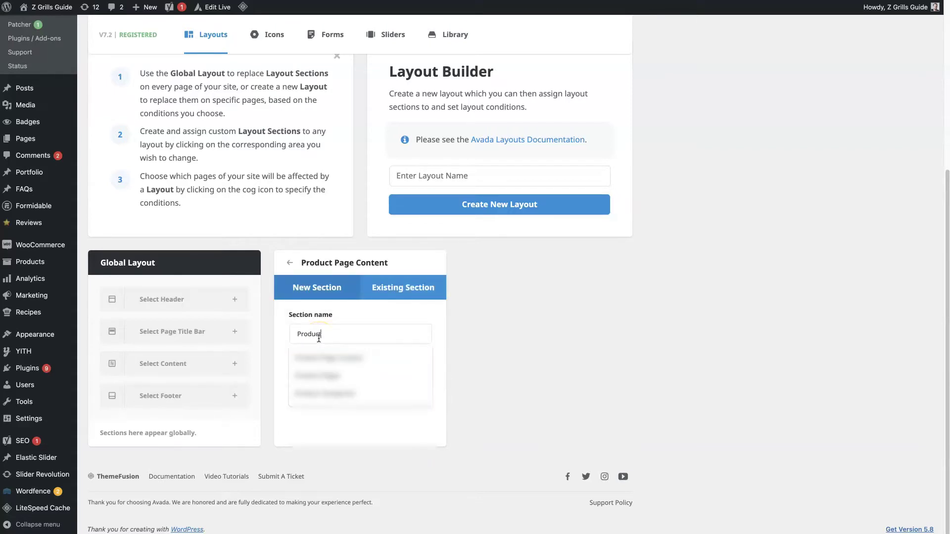
type("c")
left_click(326, 357)
left_click(368, 366)
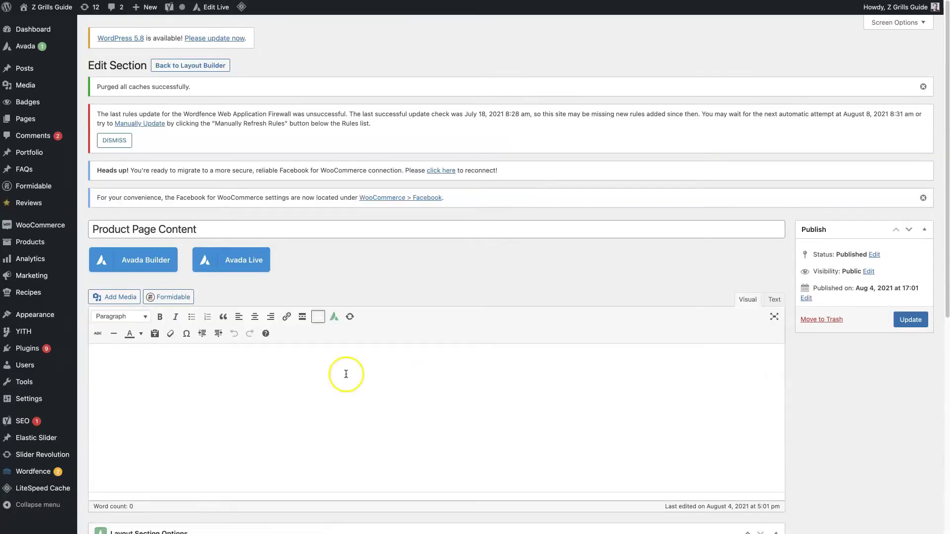
- Switch the section to Avada Builder and insert a single 1/1 full-width container
left_click(142, 264)
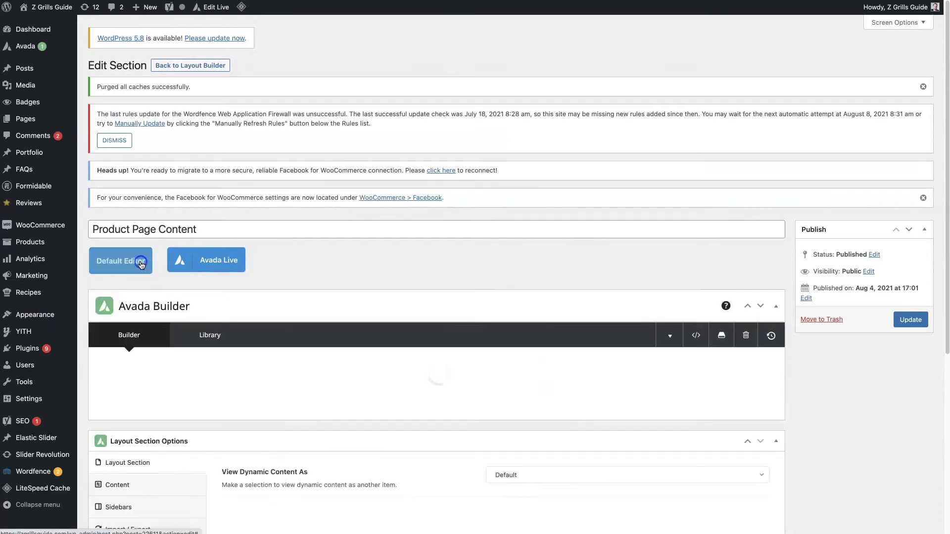
scroll(441, 322, "down", 4)
left_click(403, 269)
left_click(318, 125)
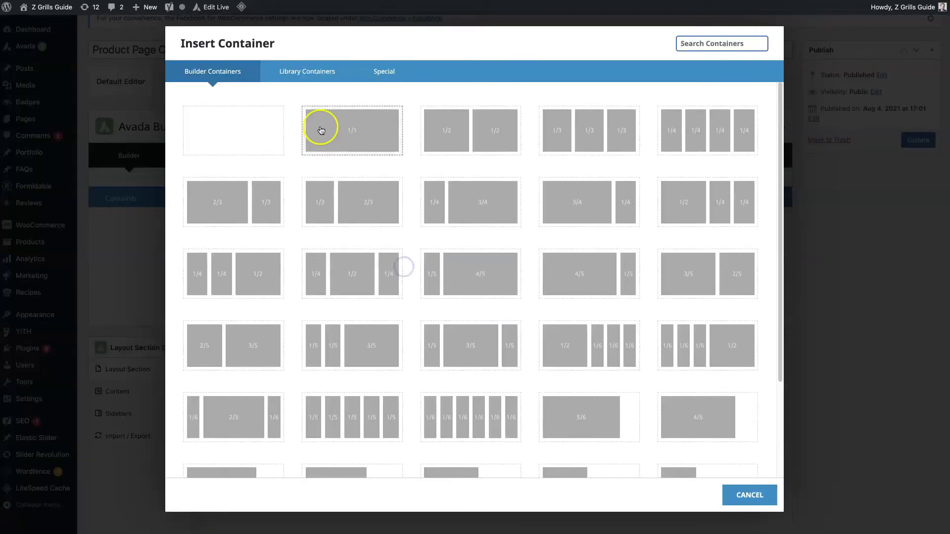
left_click(438, 270)
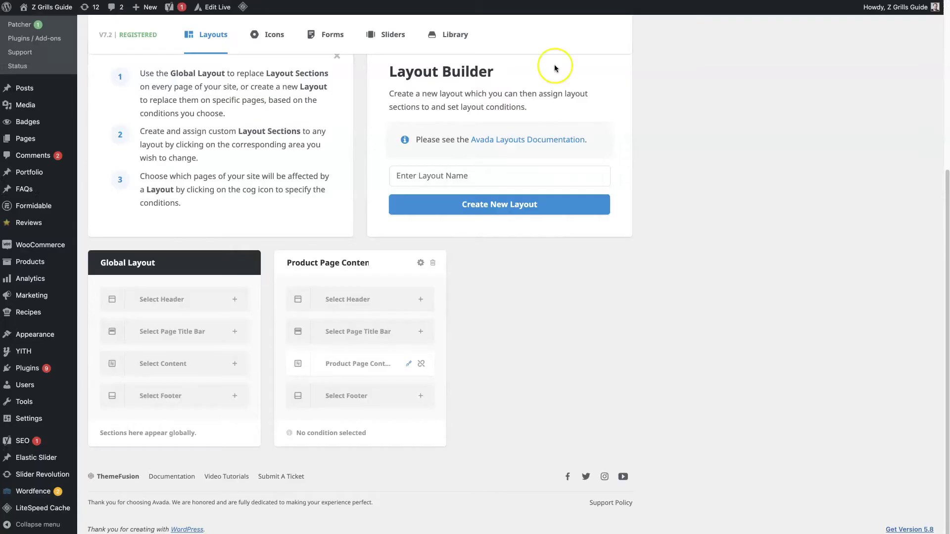
- Add and then remove the All Products condition, browse Specific Products, and close the conditions
left_click(421, 263)
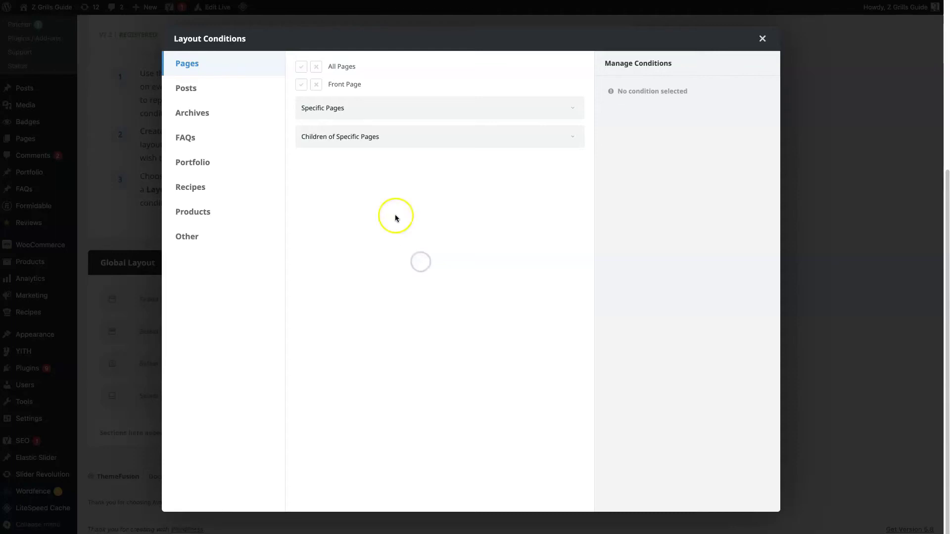
left_click(204, 212)
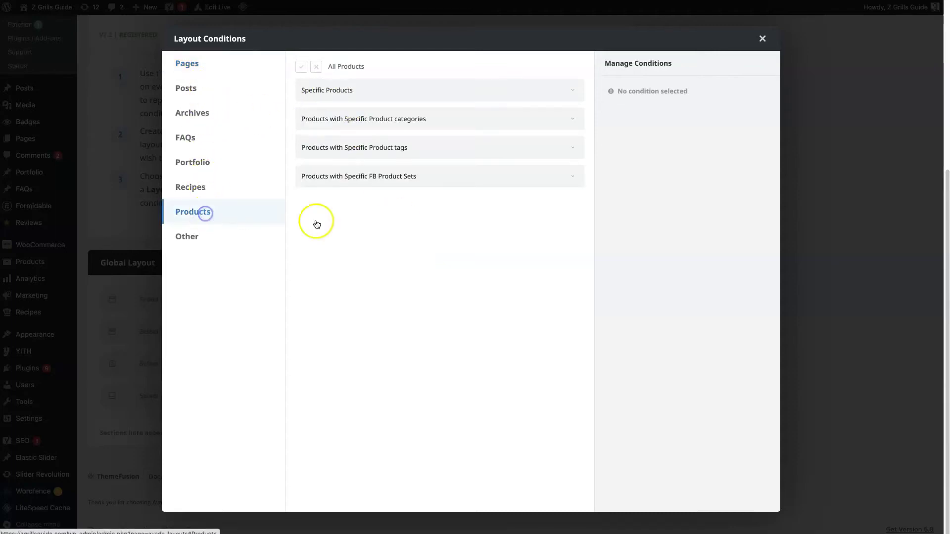
left_click(301, 68)
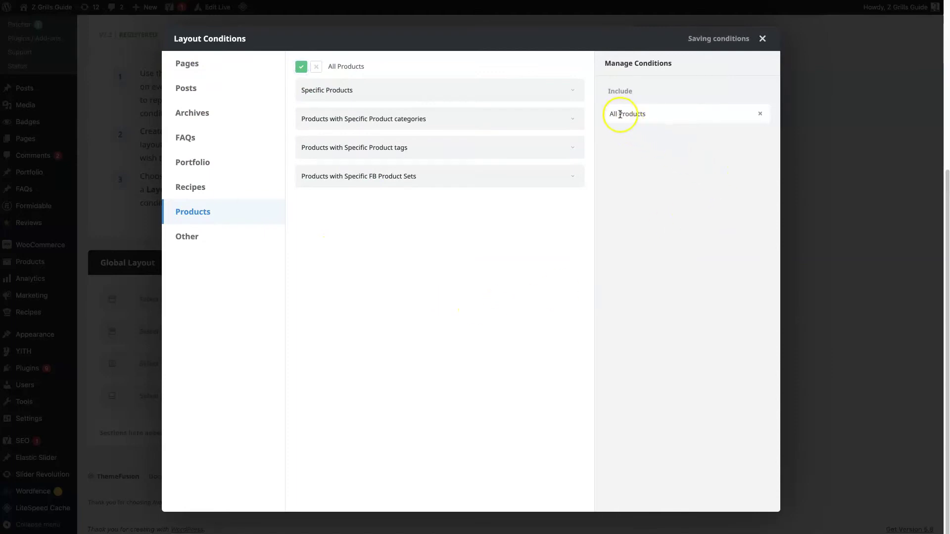
left_click(759, 114)
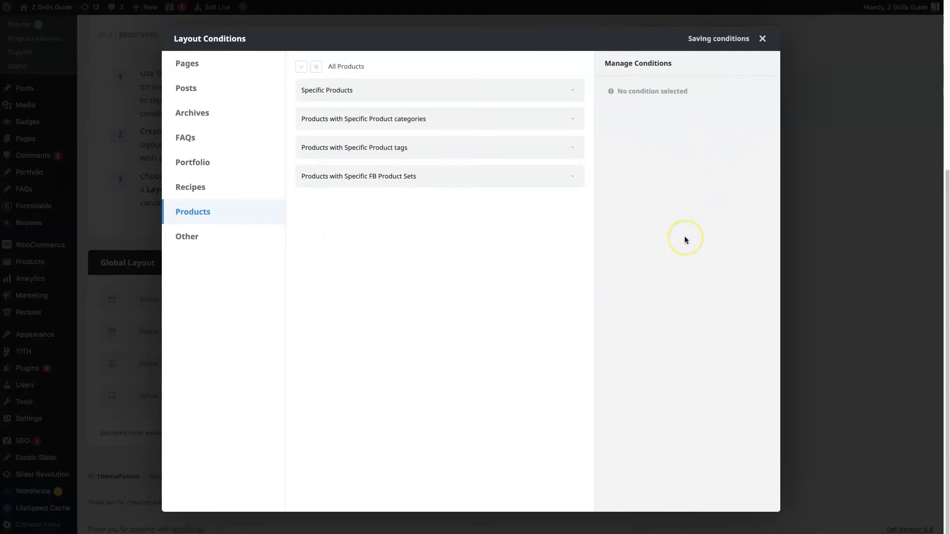
left_click(579, 92)
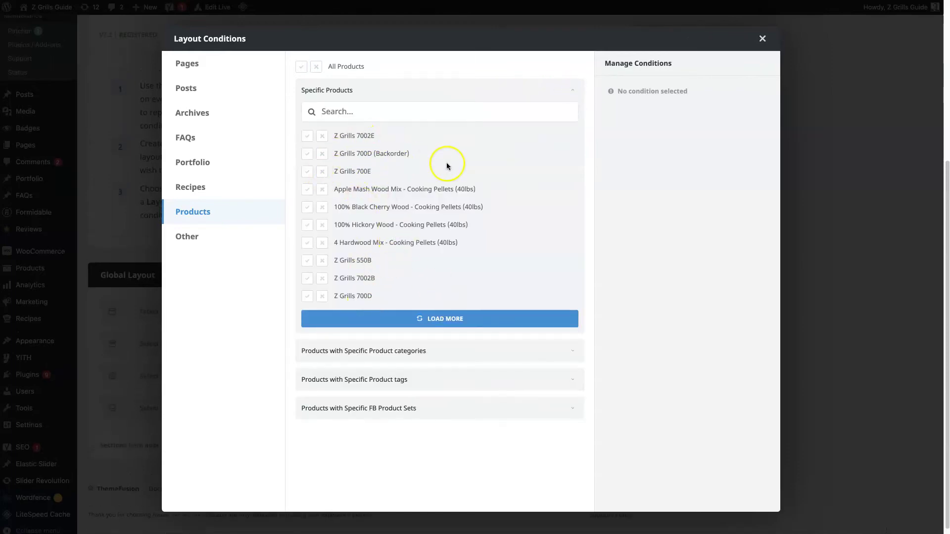
left_click(762, 38)
- Delete the Product Page Content layout
scroll(712, 239, "down", 5)
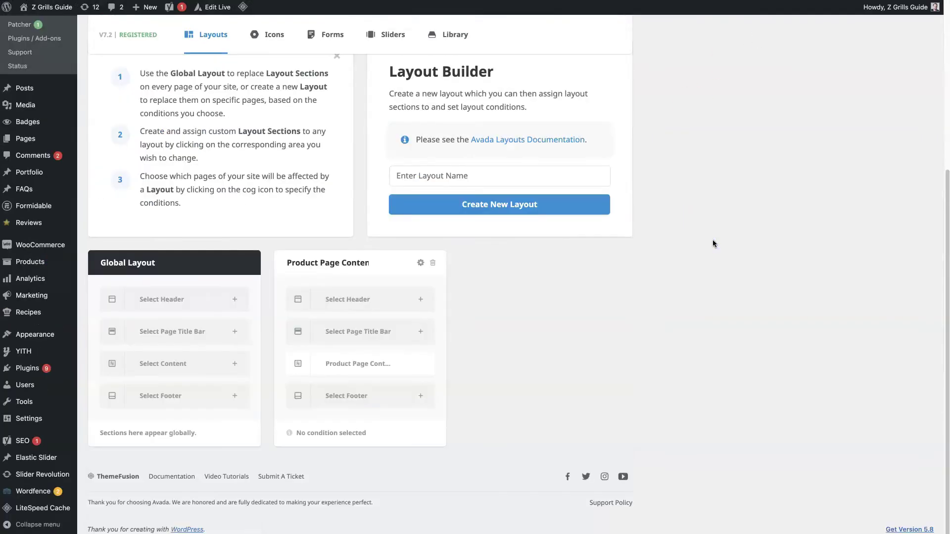
scroll(712, 239, "up", 5)
scroll(713, 240, "down", 5)
left_click(432, 272)
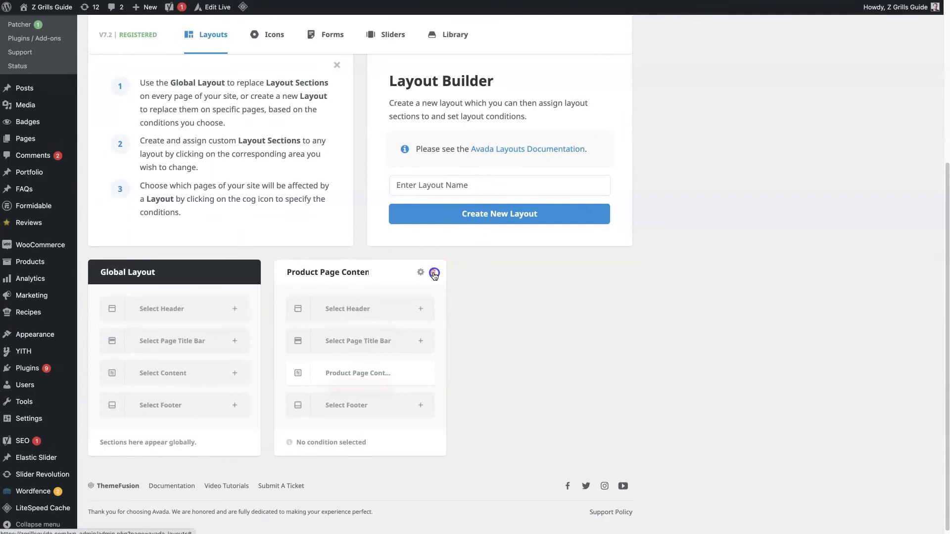
left_click(368, 384)
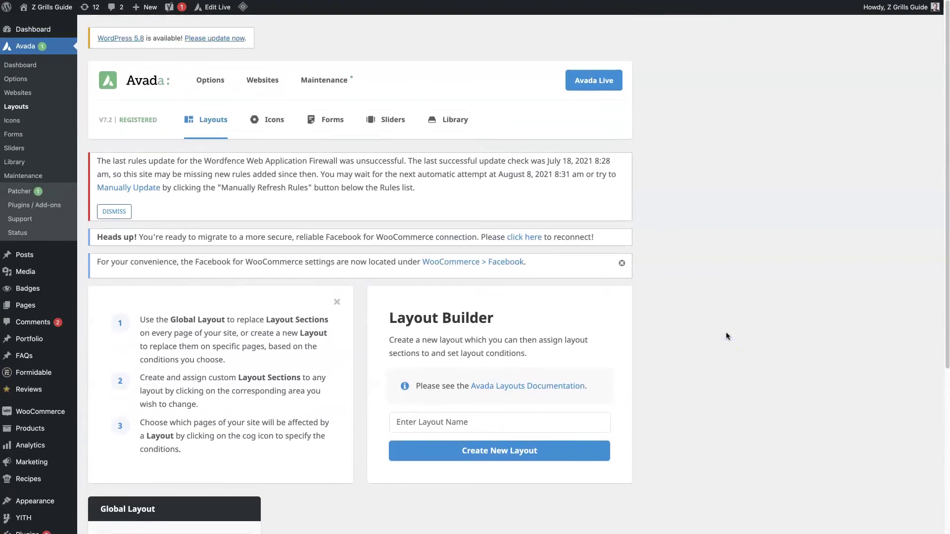
scroll(726, 333, "down", 3)
scroll(725, 333, "down", 5)
scroll(726, 334, "up", 6)
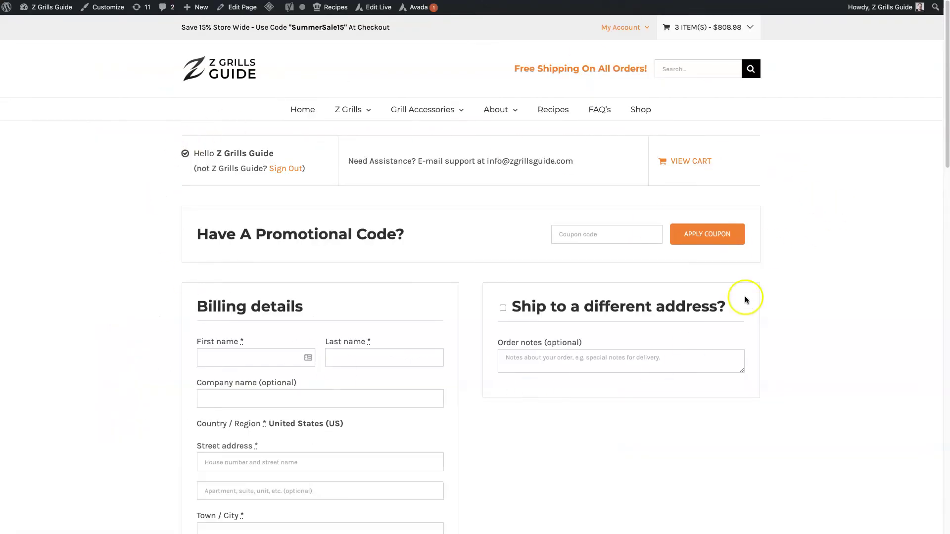
scroll(801, 309, "down", 10)
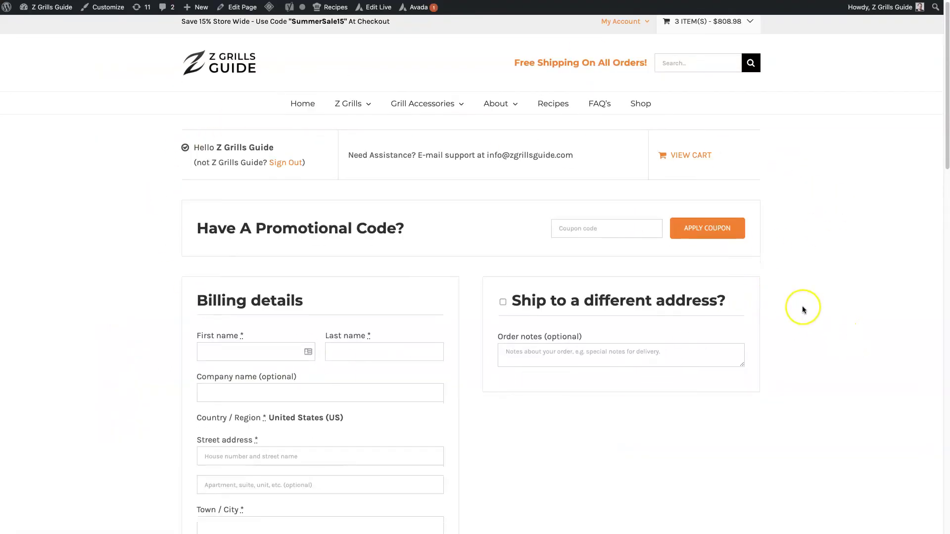
scroll(802, 310, "down", 13)
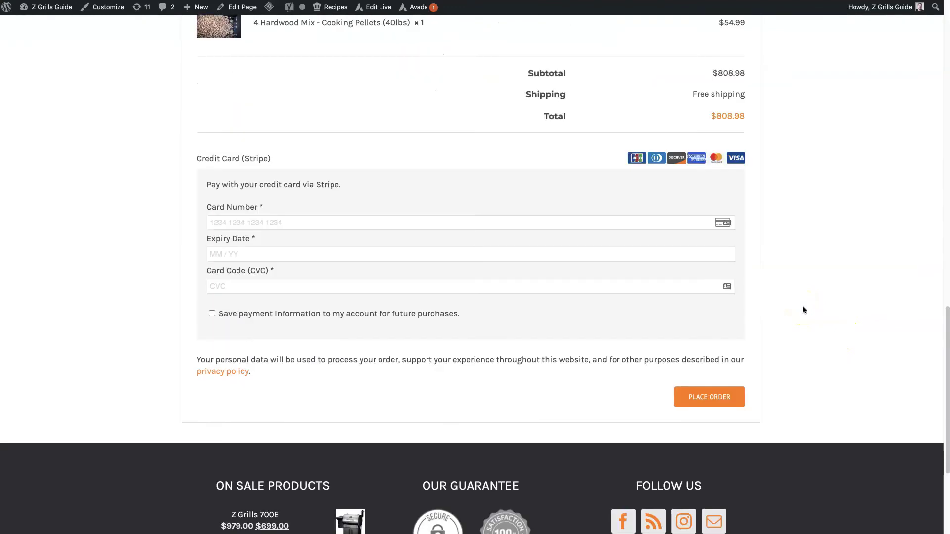
key("Home")
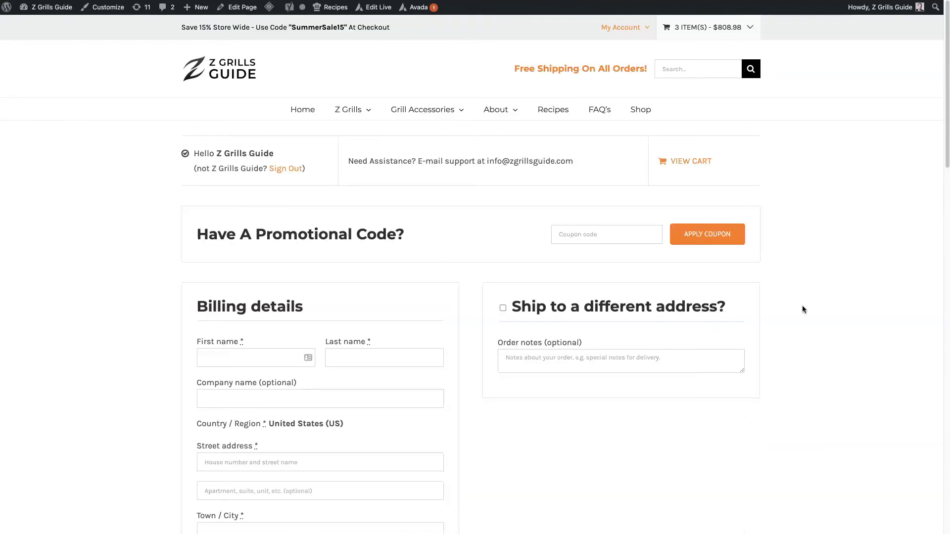
scroll(341, 352, "down", 3)
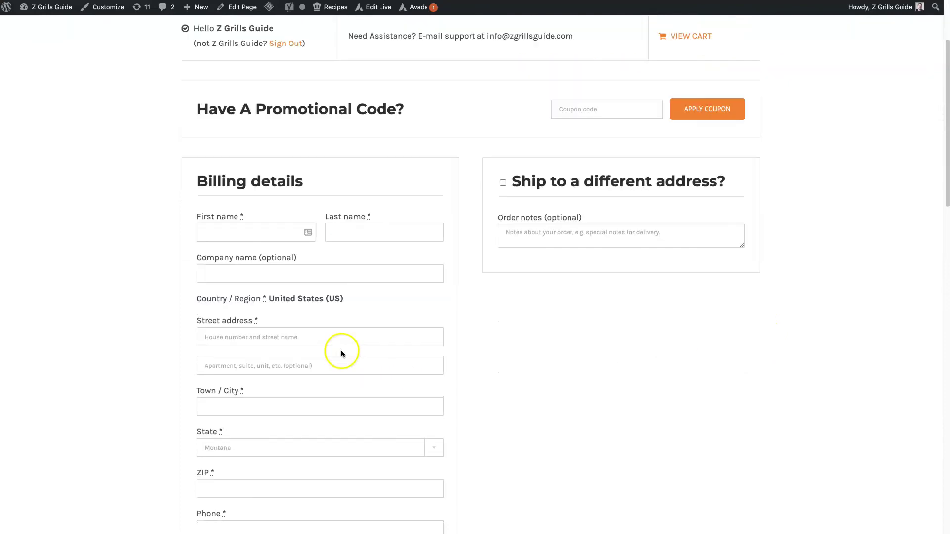
scroll(330, 432, "down", 11)
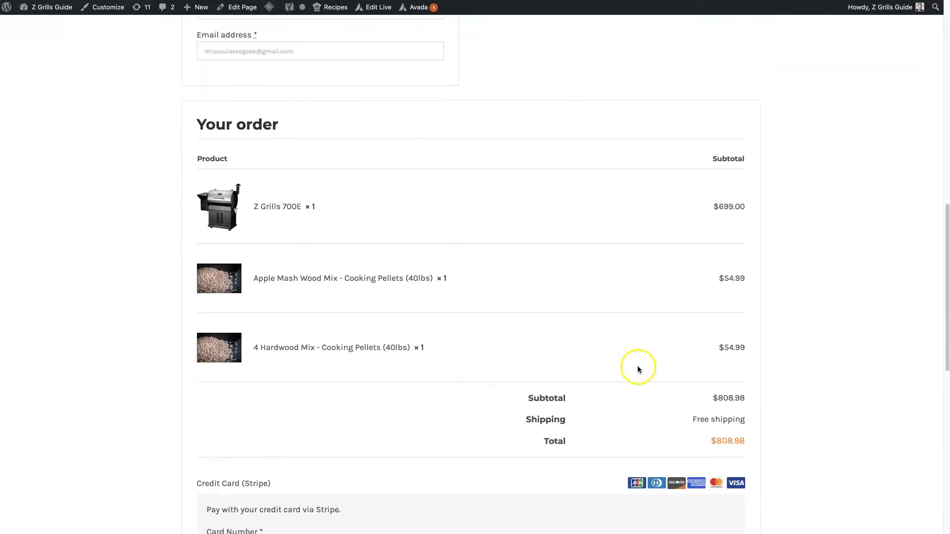
scroll(611, 371, "up", 10)
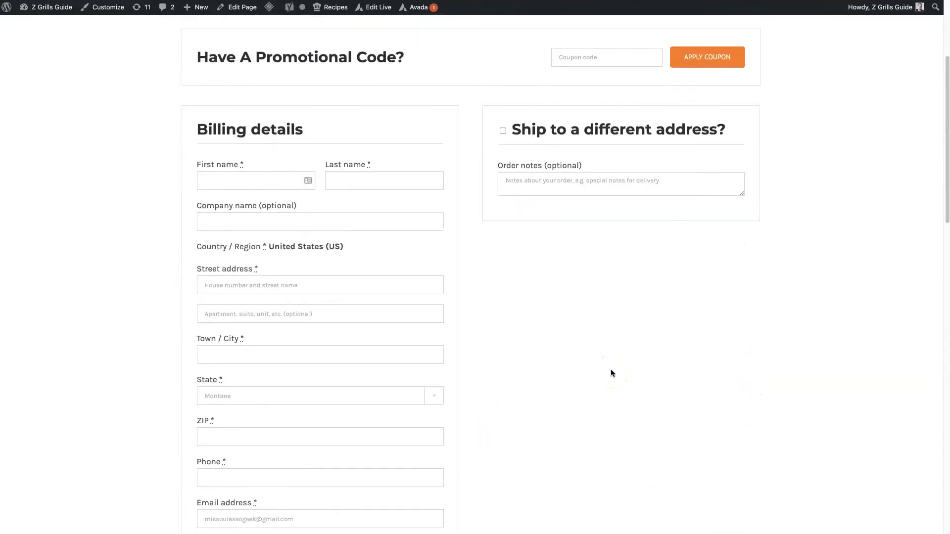
scroll(612, 373, "up", 1)
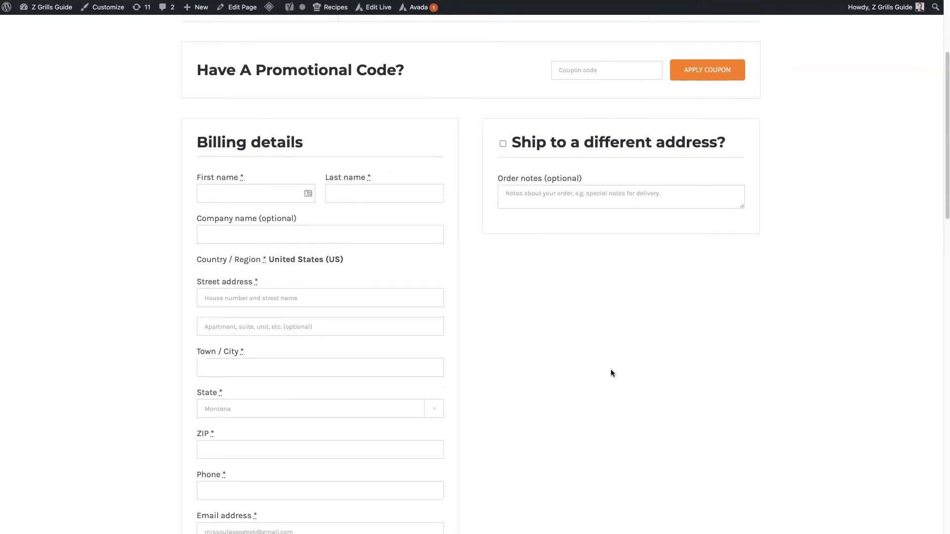
scroll(270, 298, "down", 5)
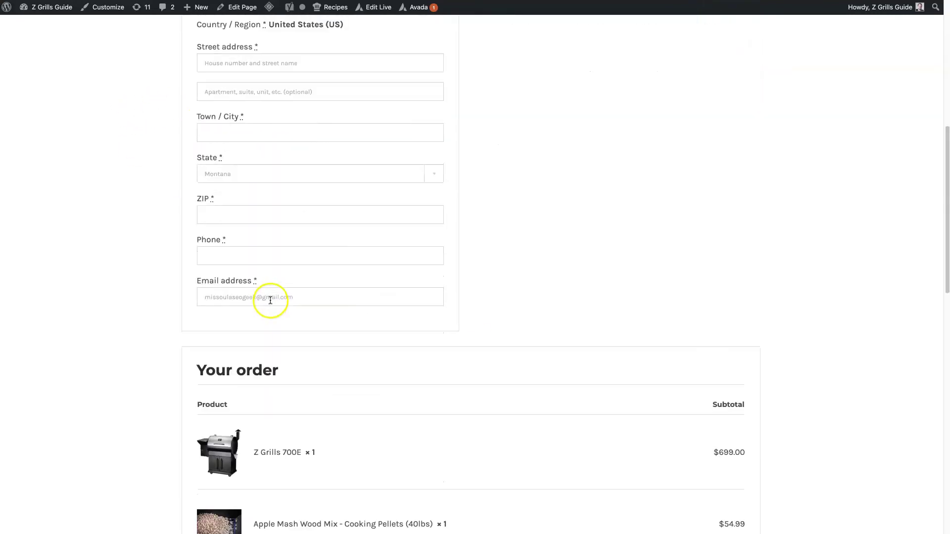
scroll(585, 366, "down", 5)
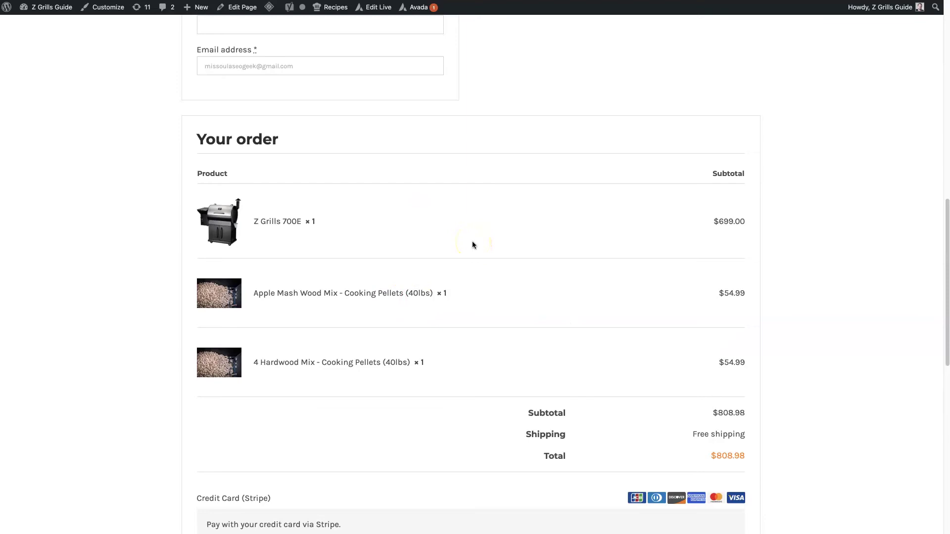
scroll(472, 245, "up", 9)
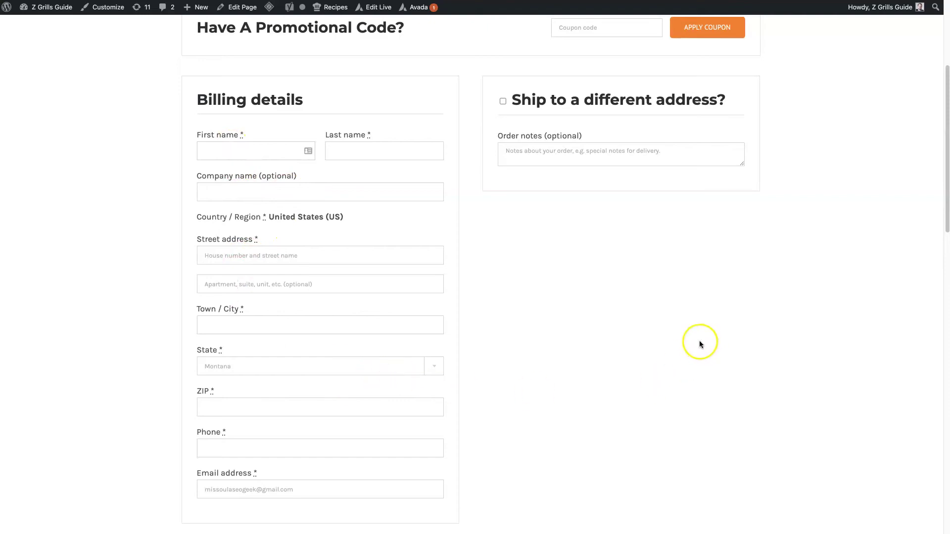
scroll(700, 342, "up", 4)
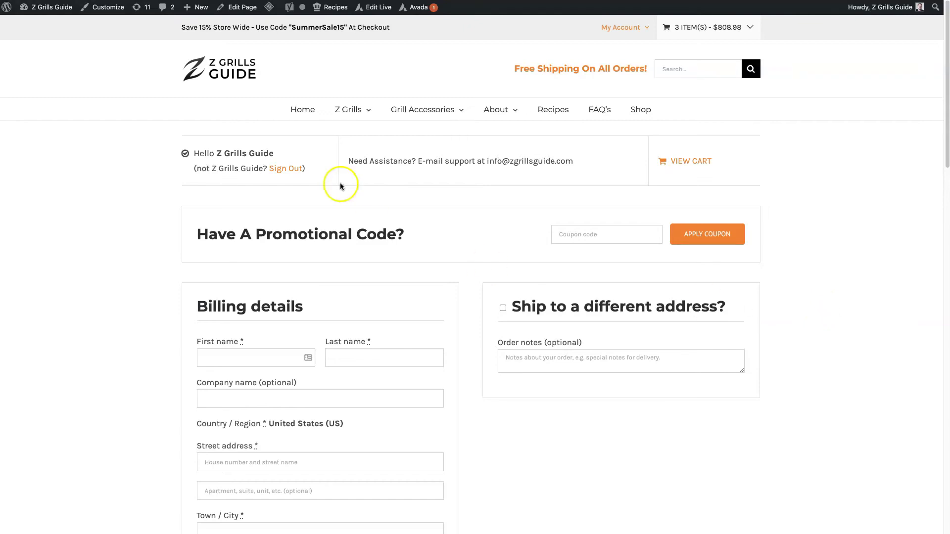
left_click_drag(349, 161, 562, 161)
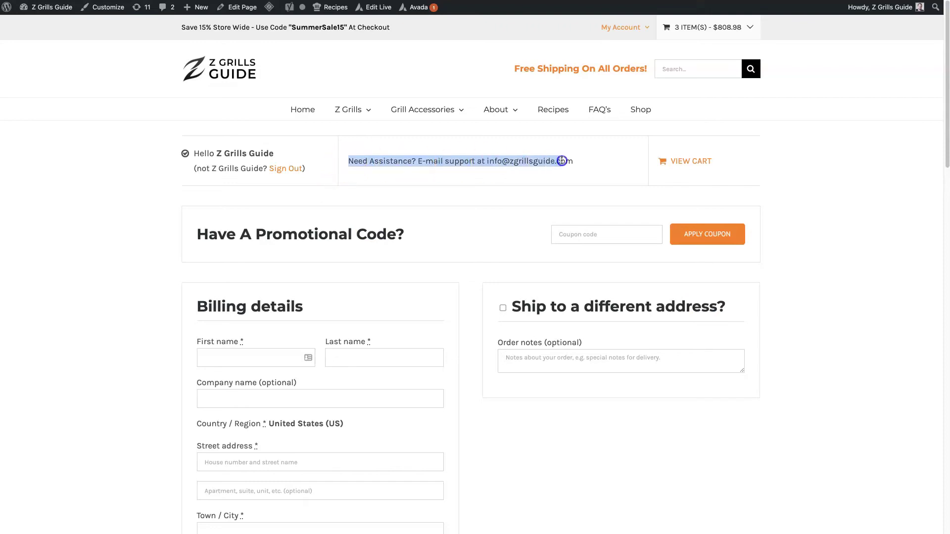
left_click(571, 161)
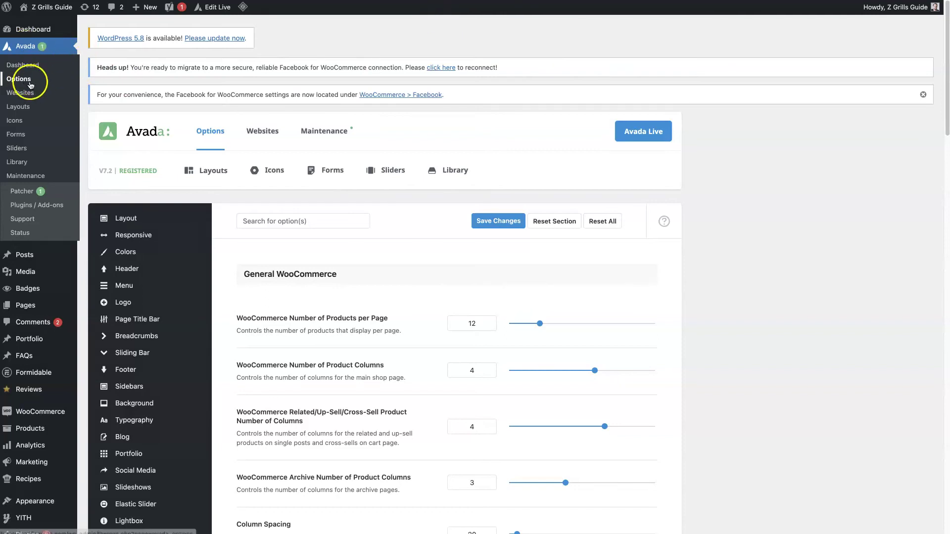
- Scroll the General WooCommerce settings and inspect the Account Area Message 1 and 2 fields
scroll(595, 303, "down", 6)
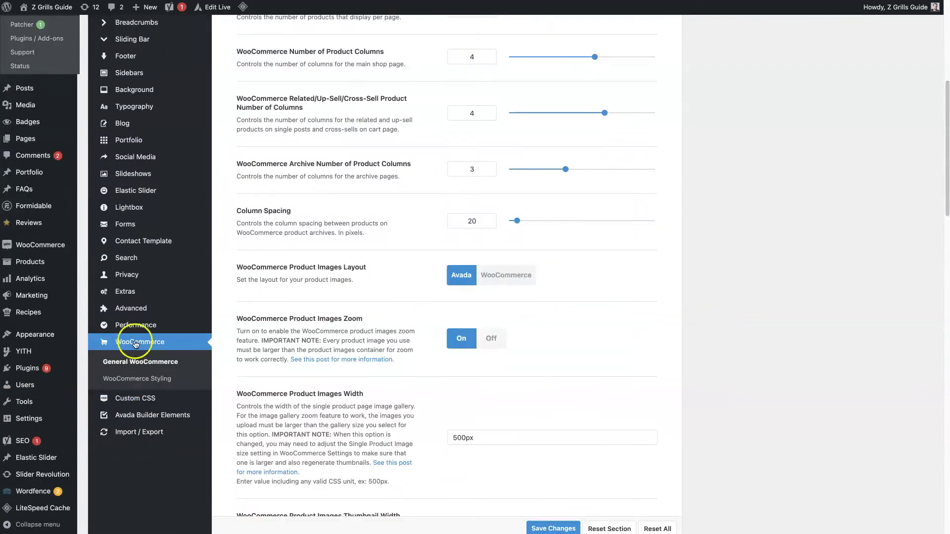
scroll(329, 361, "down", 5)
scroll(329, 361, "down", 18)
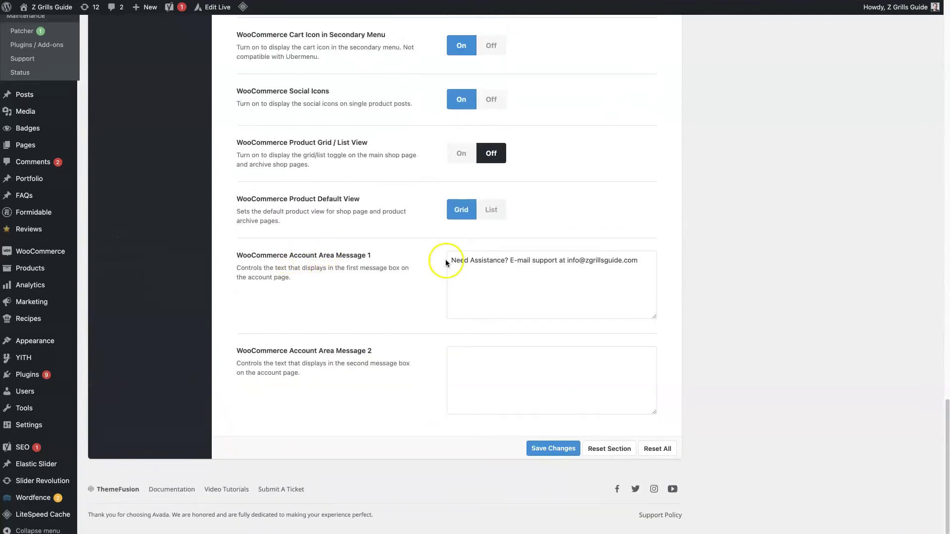
left_click_drag(449, 261, 637, 261)
left_click(628, 267)
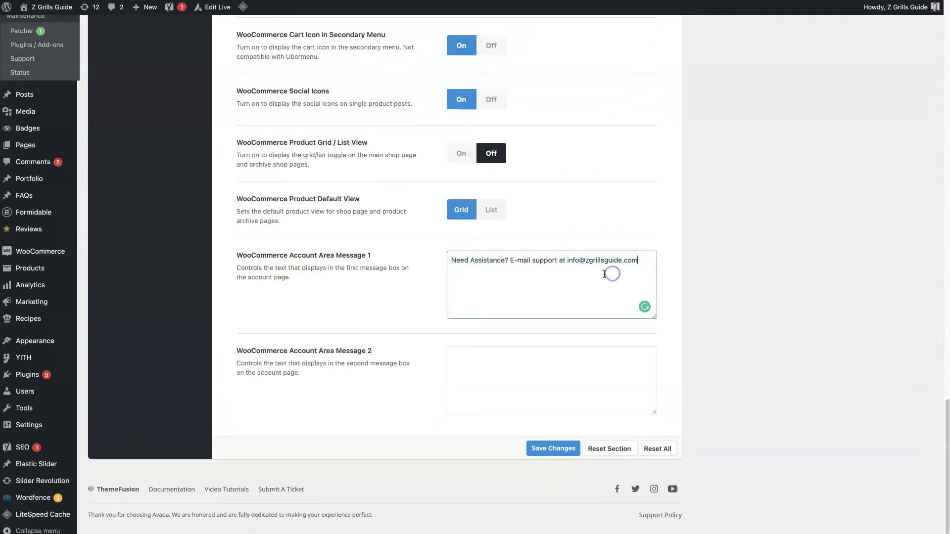
left_click(488, 371)
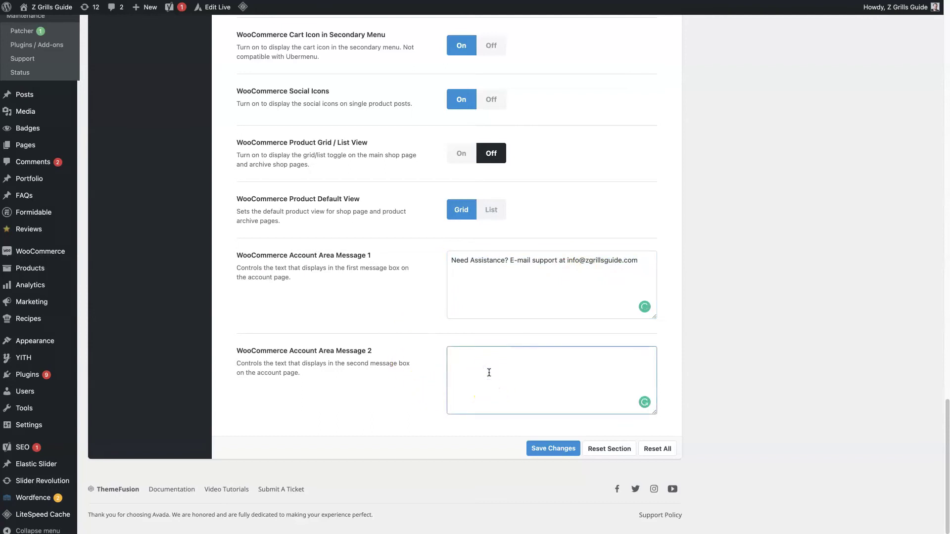
left_click(492, 366)
- Review the remaining General WooCommerce settings, including One Page Checkout
scroll(606, 372, "up", 14)
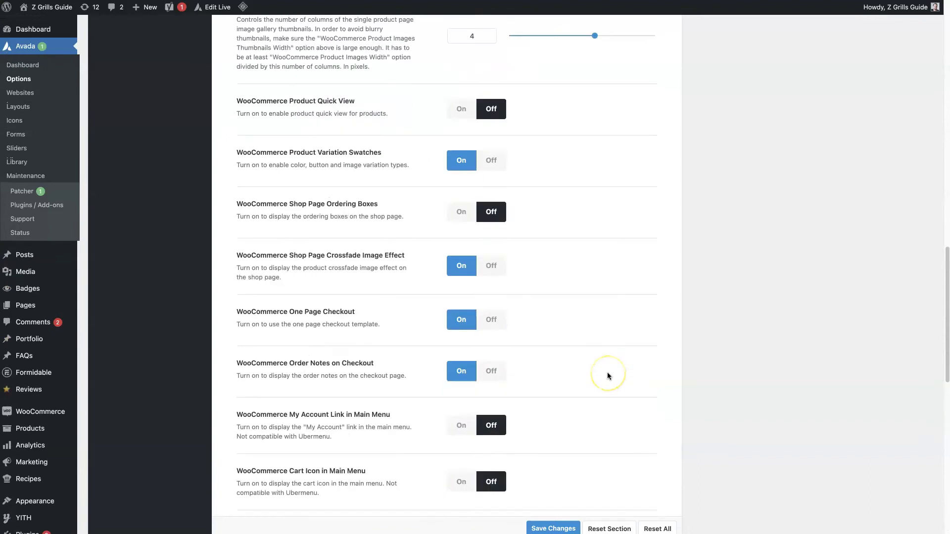
scroll(607, 372, "up", 12)
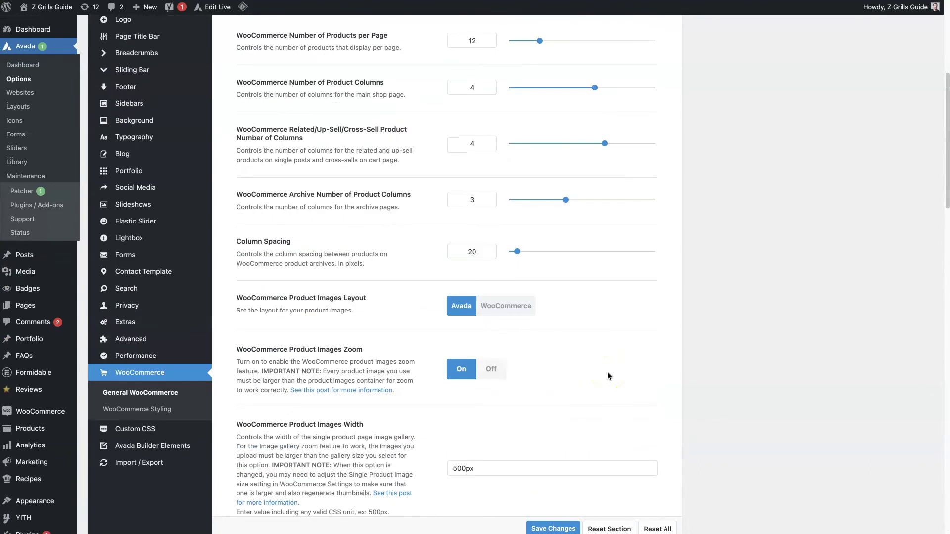
scroll(607, 372, "down", 9)
scroll(607, 372, "down", 6)
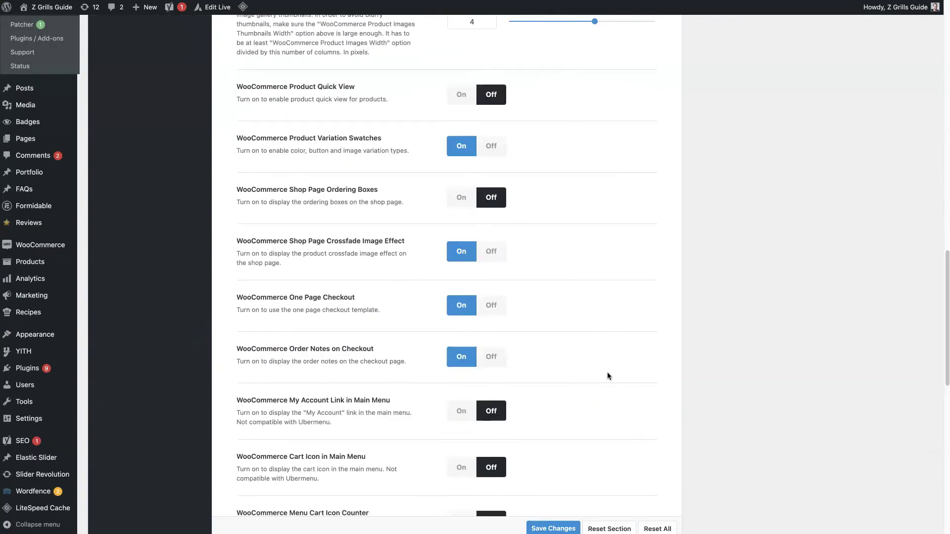
left_click(356, 344)
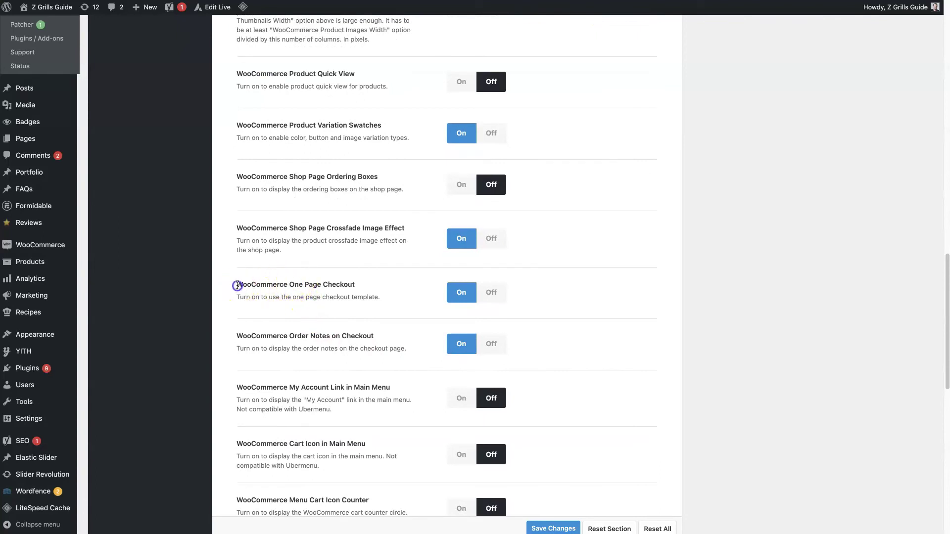
left_click_drag(238, 284, 392, 288)
left_click(393, 288)
left_click(499, 300)
scroll(317, 306, "down", 2)
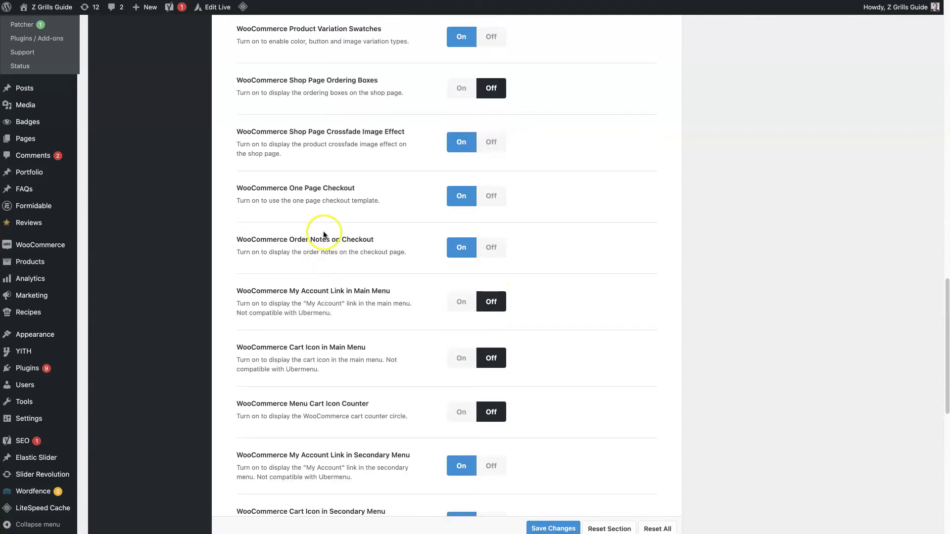
scroll(318, 342, "down", 3)
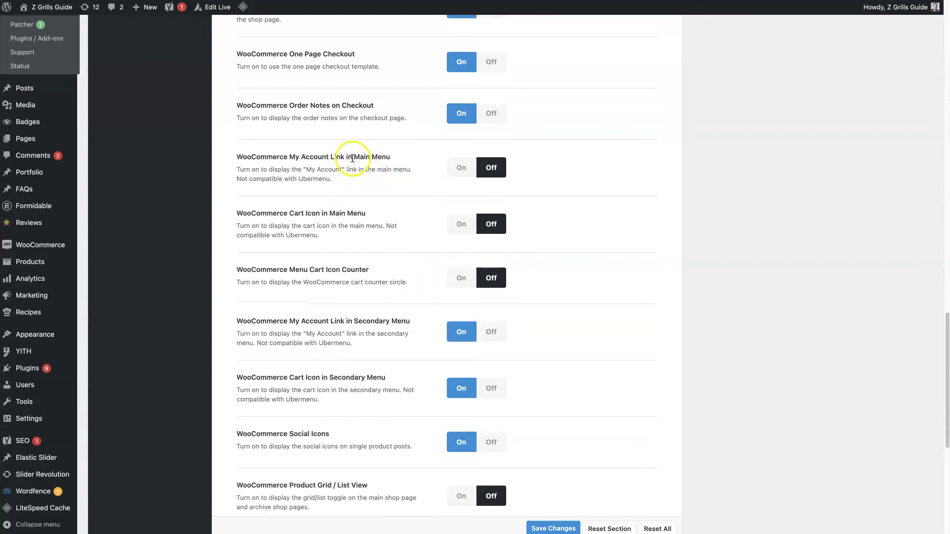
scroll(335, 381, "down", 7)
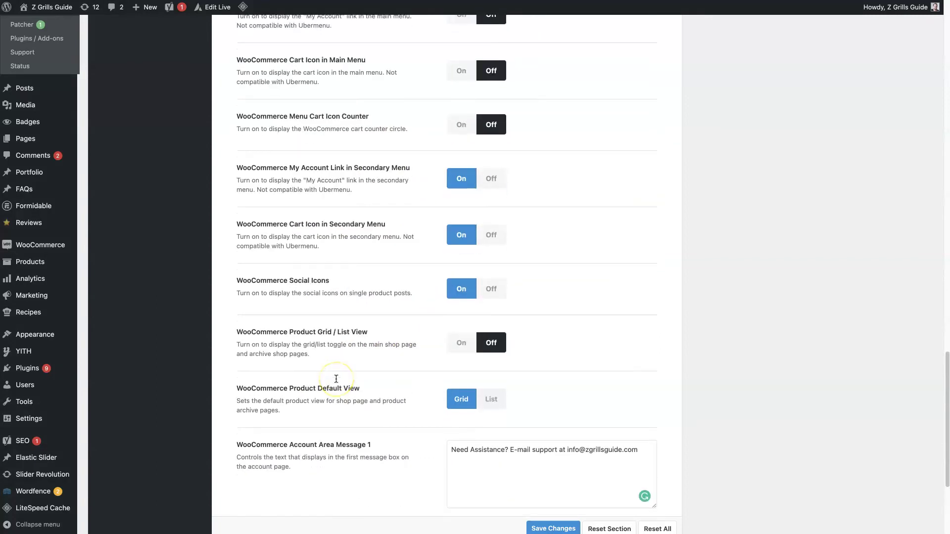
scroll(336, 379, "up", 20)
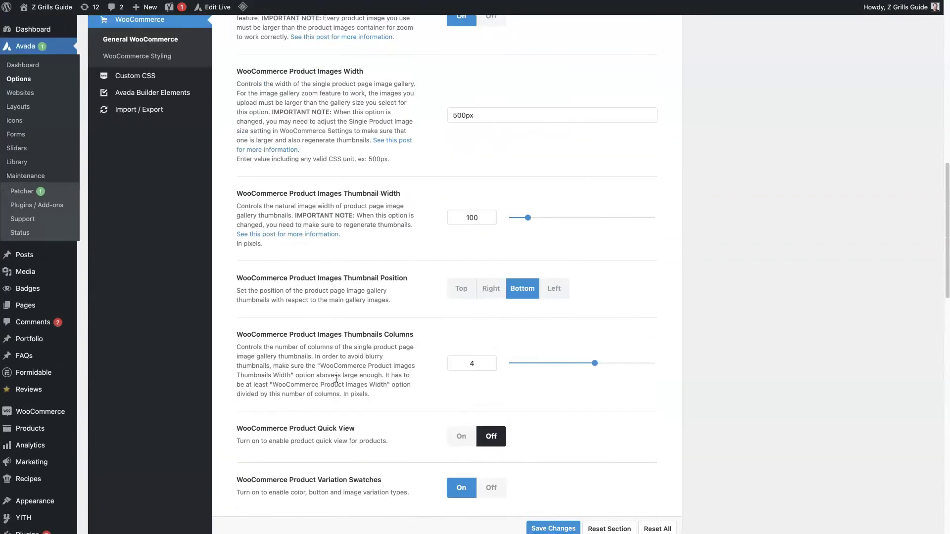
- Review WooCommerce Styling, showing the Clean product box design and Vertical Tabs
left_click(112, 240)
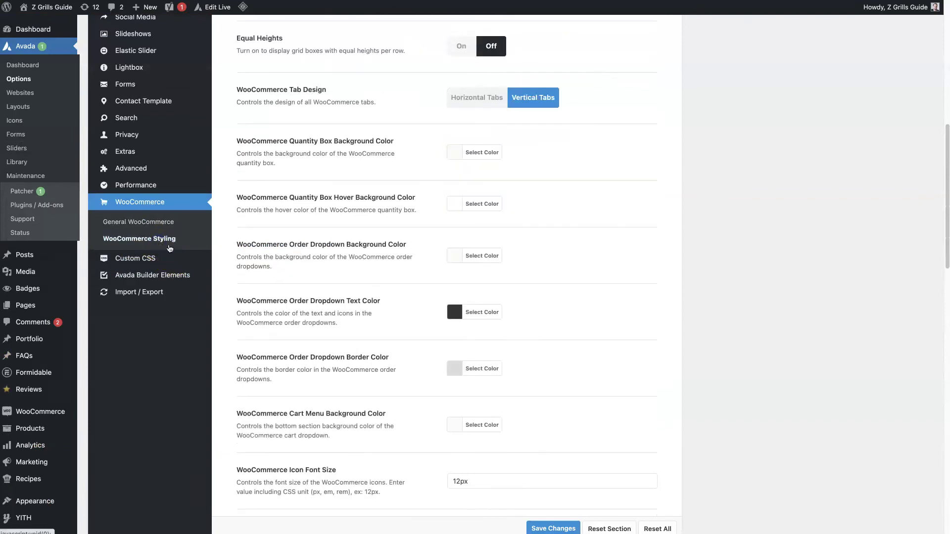
left_click(379, 294)
scroll(390, 298, "up", 8)
scroll(390, 297, "down", 10)
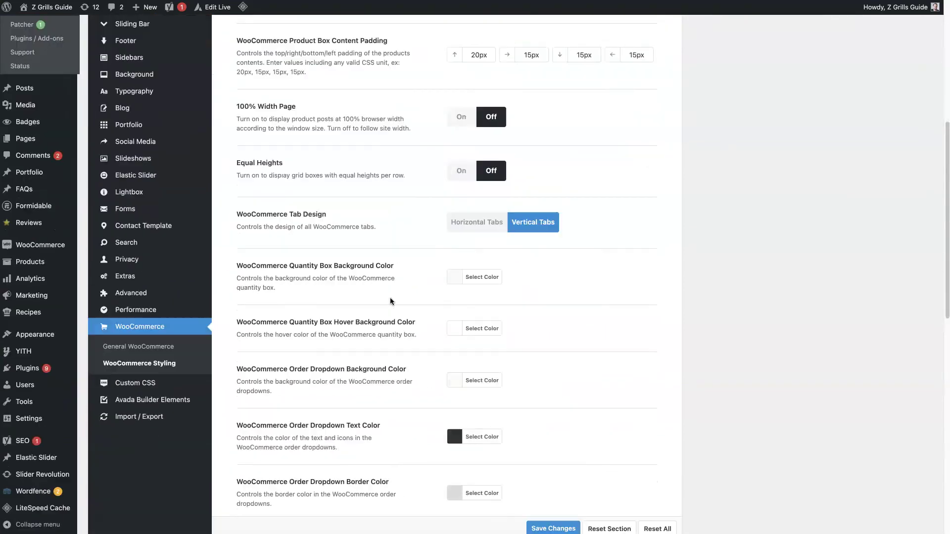
scroll(390, 301, "down", 6)
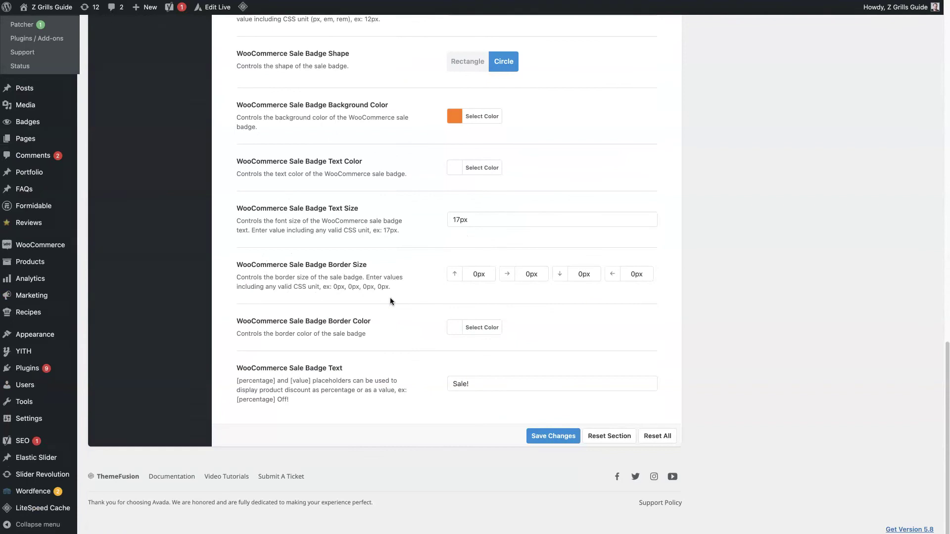
scroll(390, 301, "up", 3)
scroll(390, 301, "down", 3)
scroll(390, 301, "up", 15)
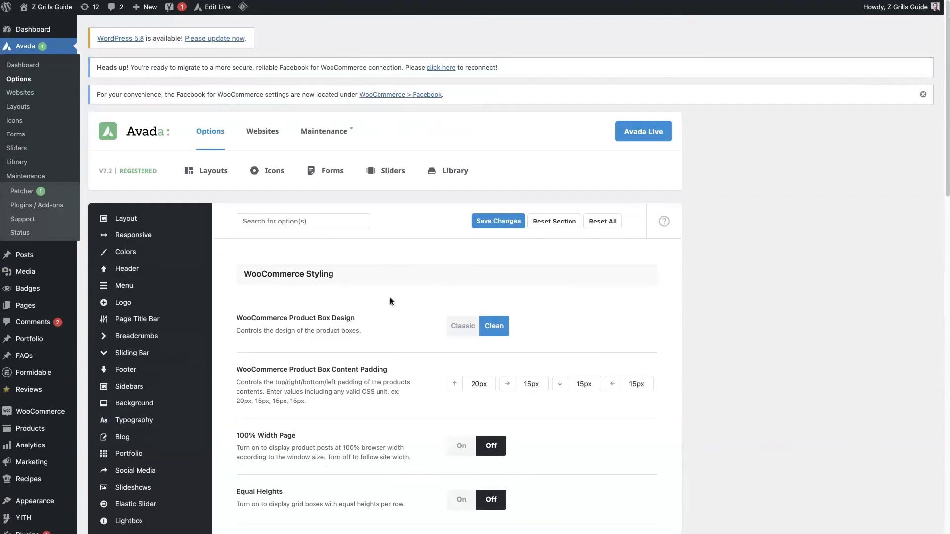